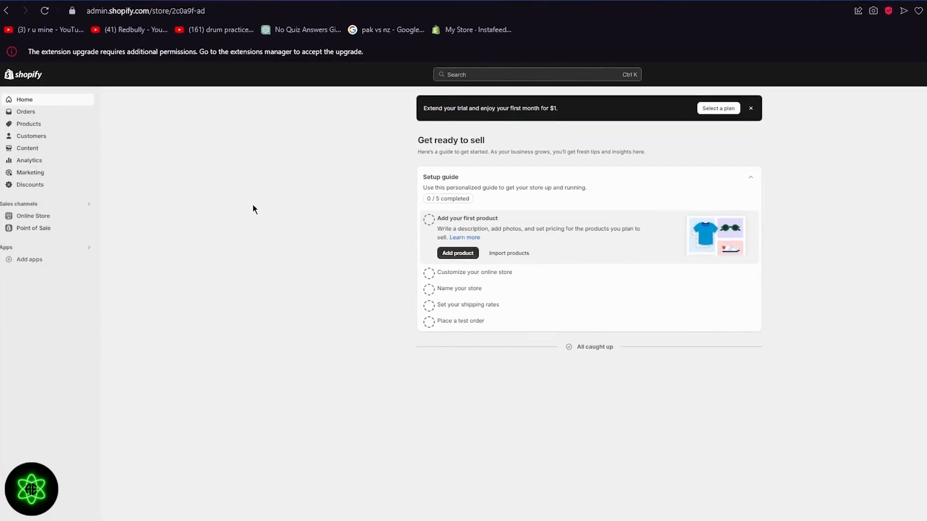
Search the Shopify App Store for 'klaviyo' and open the Klaviyo: Email Marketing & SMS listing.
left_click(24, 261)
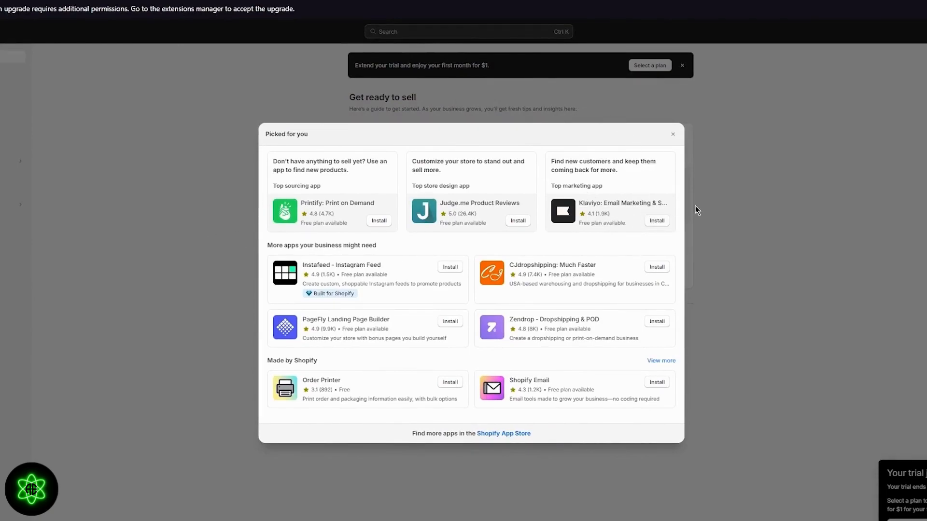
left_click(502, 434)
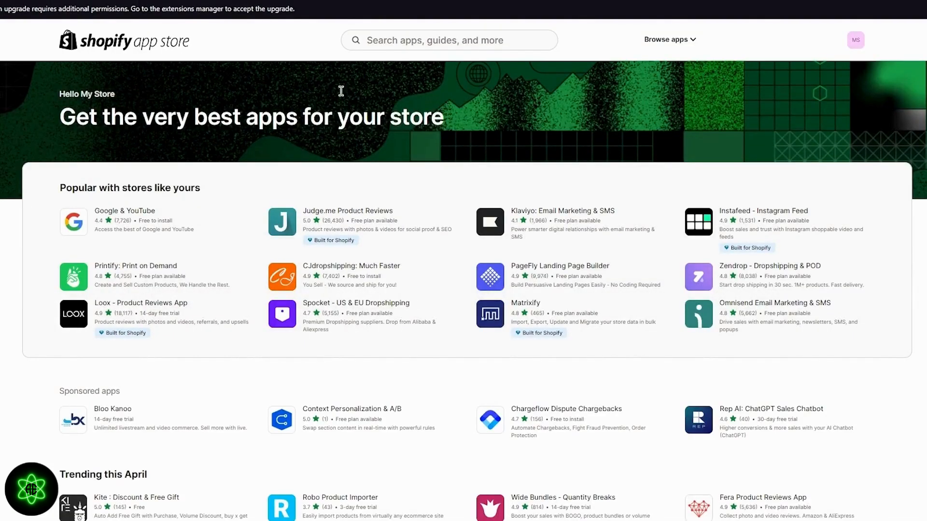
left_click(378, 40)
type("kl")
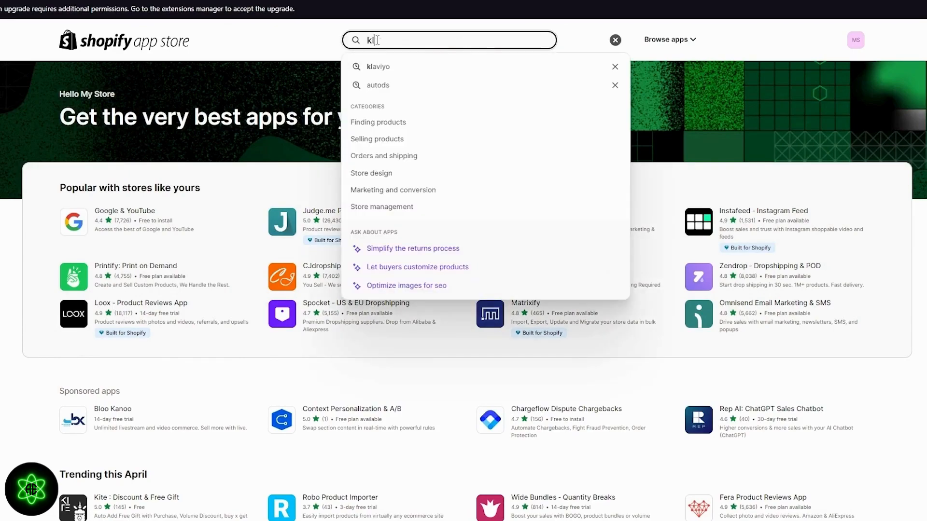
type("aviyo")
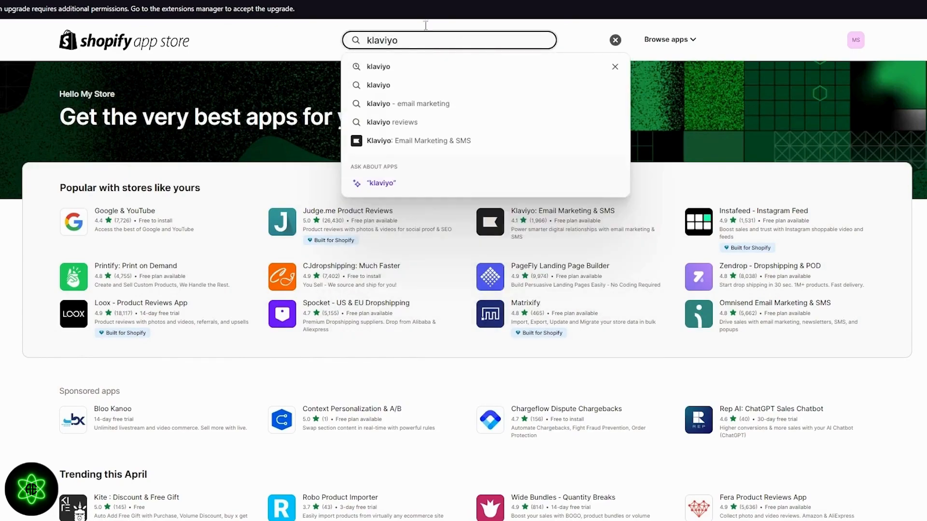
left_click(451, 140)
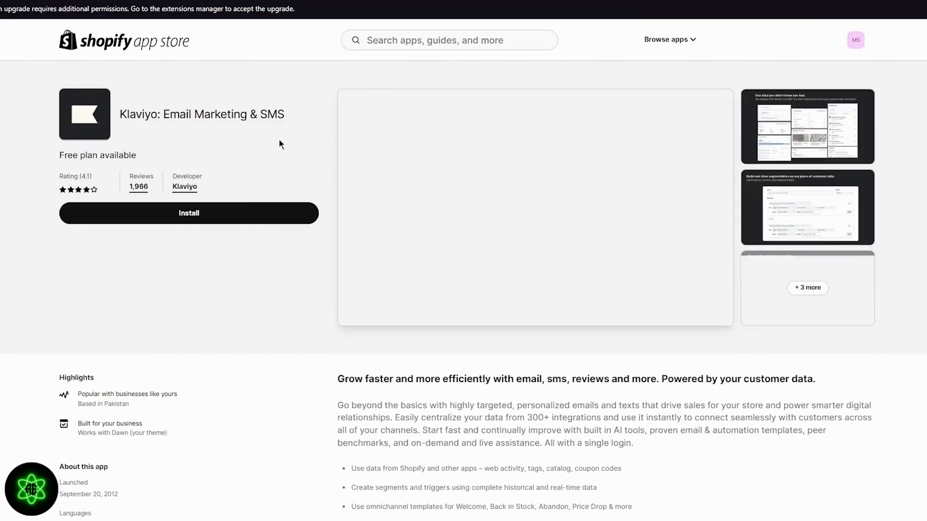
Install the Klaviyo app and approve its requested data-access permissions.
left_click(218, 214)
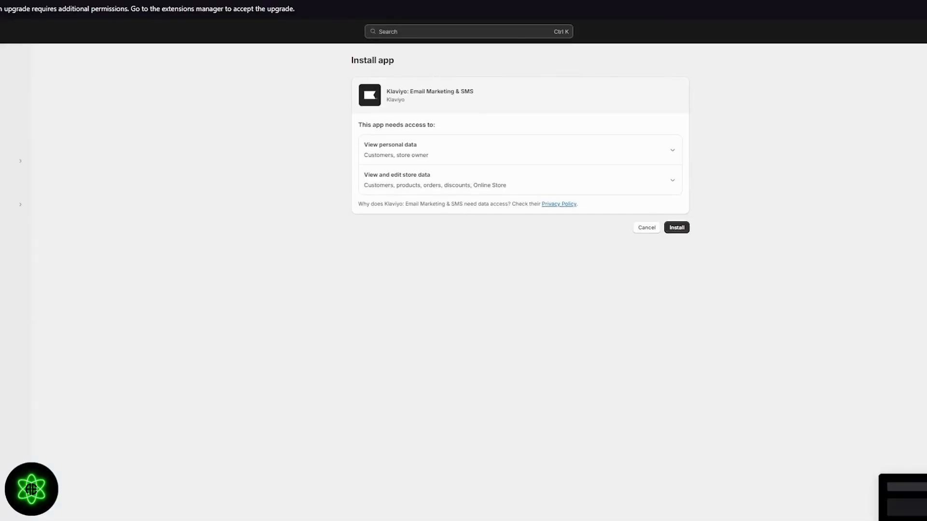
left_click(675, 230)
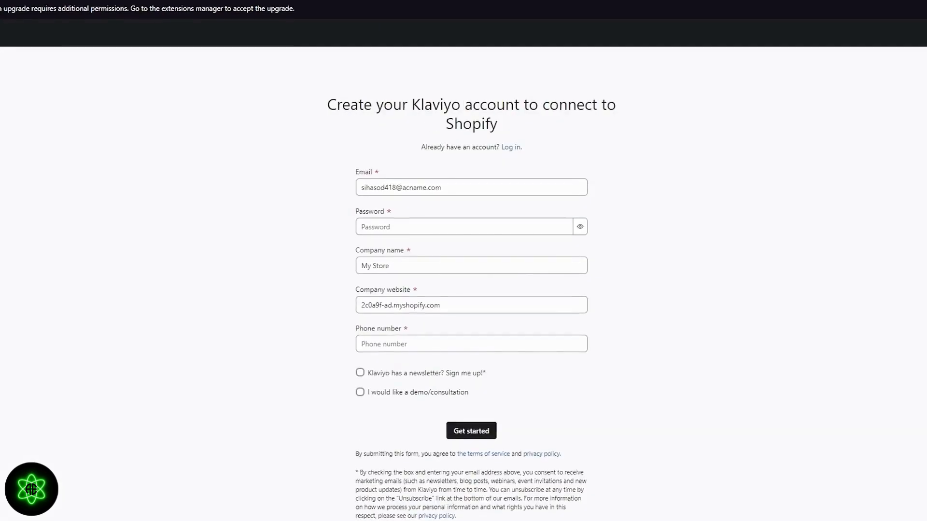
Enter the account password, edit the company name, and autofill the phone and company details.
left_click(422, 229)
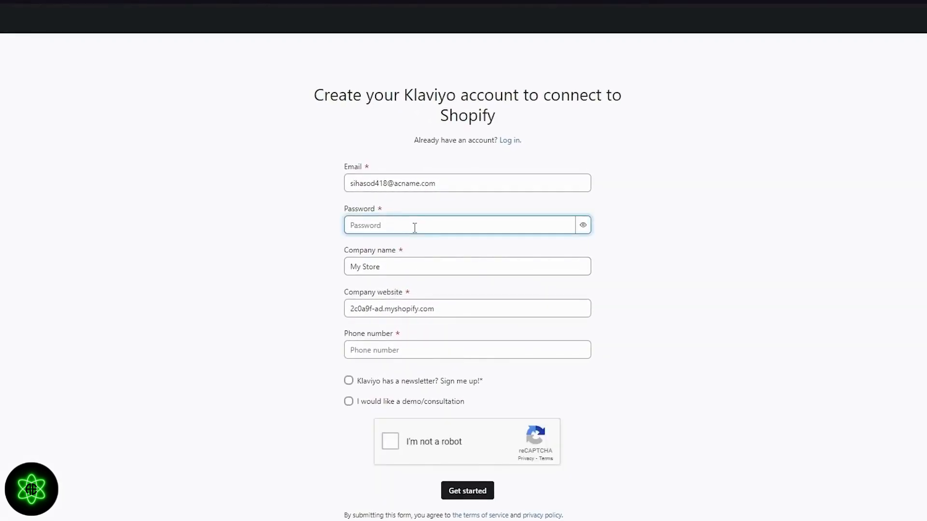
type("••••")
left_click(408, 266)
left_click_drag(408, 266, 304, 266)
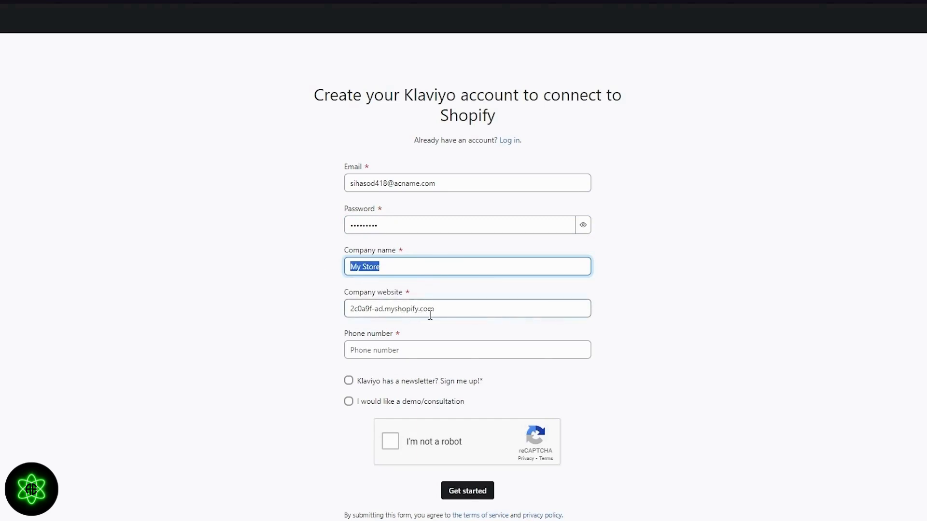
left_click(400, 355)
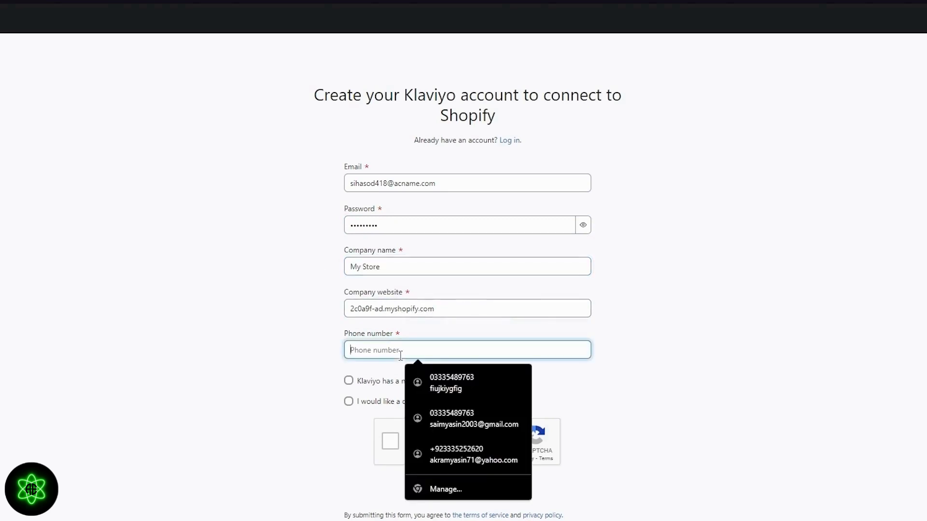
left_click(457, 382)
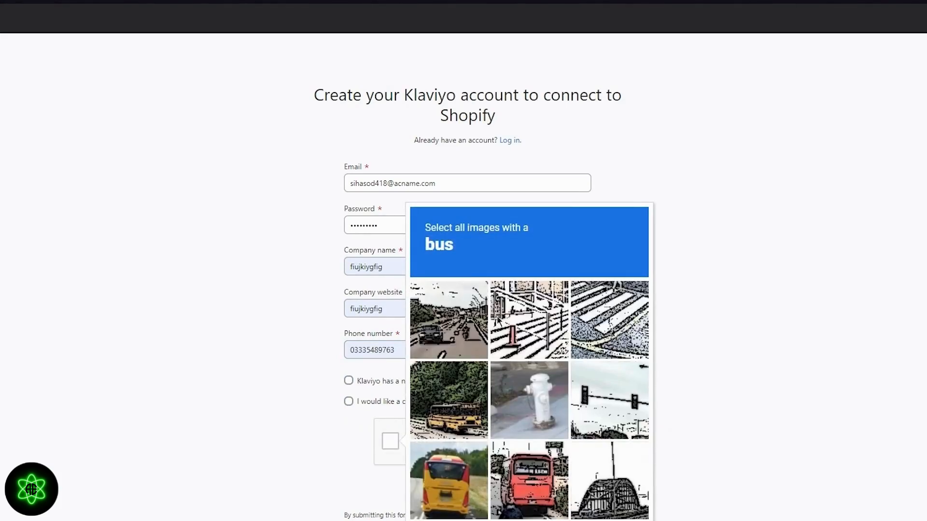
Solve the reCAPTCHA bus challenge, submit the form, and select the invalid company website.
left_click(455, 472)
left_click(459, 425)
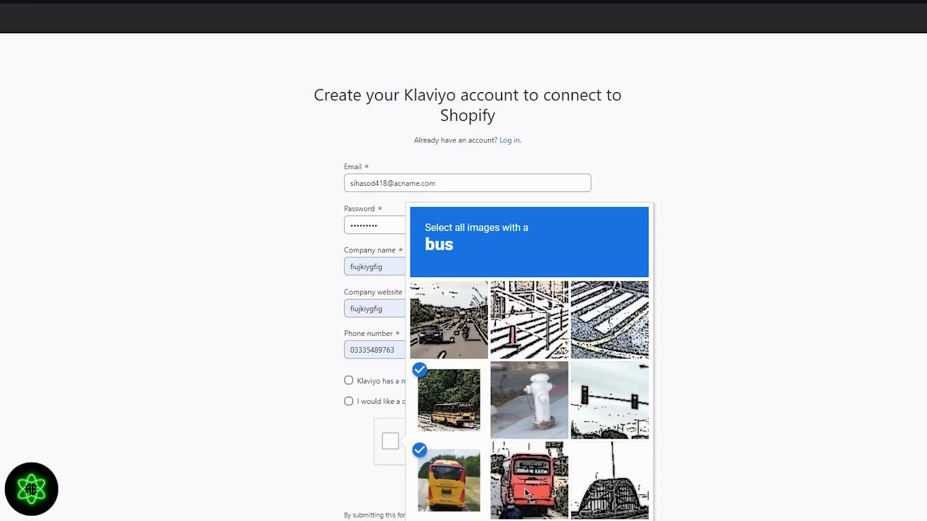
left_click(526, 493)
scroll(673, 494, "down", 1)
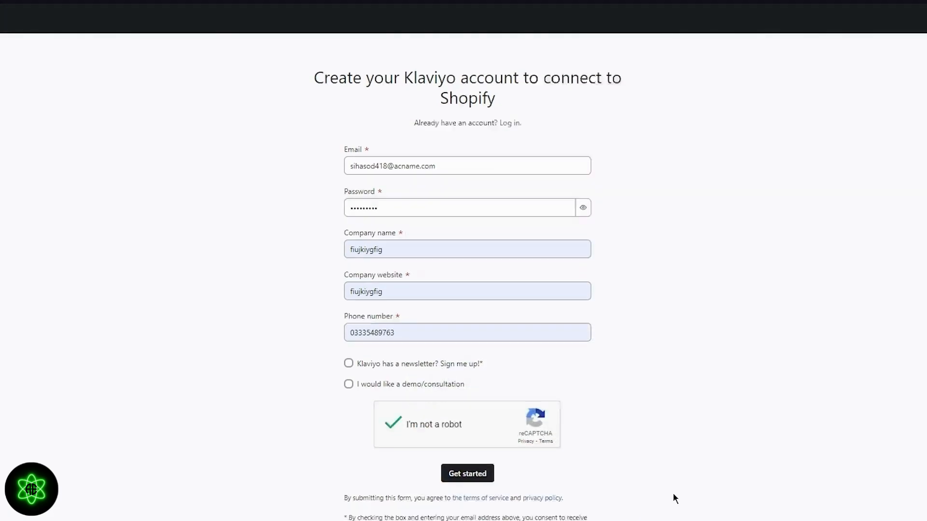
left_click(467, 454)
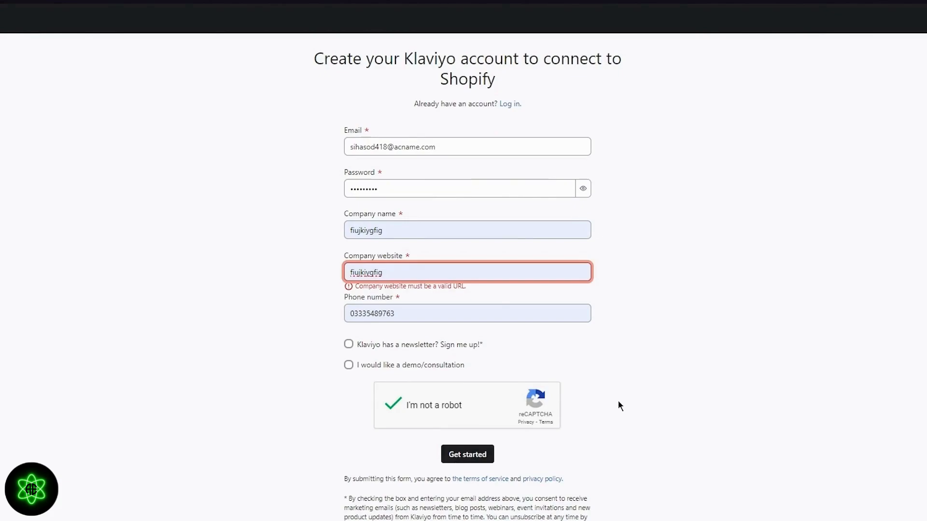
left_click_drag(460, 275, 332, 264)
left_click(295, 251)
left_click(395, 274)
Replace the company website with the storefront's myshopify address and resubmit the sign-up form.
key("ctrl+a")
key("BackSpace")
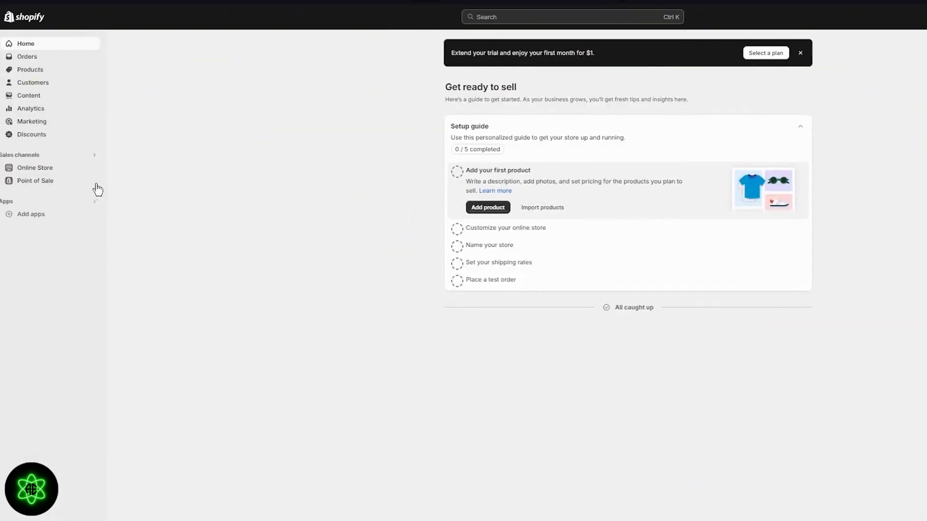
left_click(94, 169)
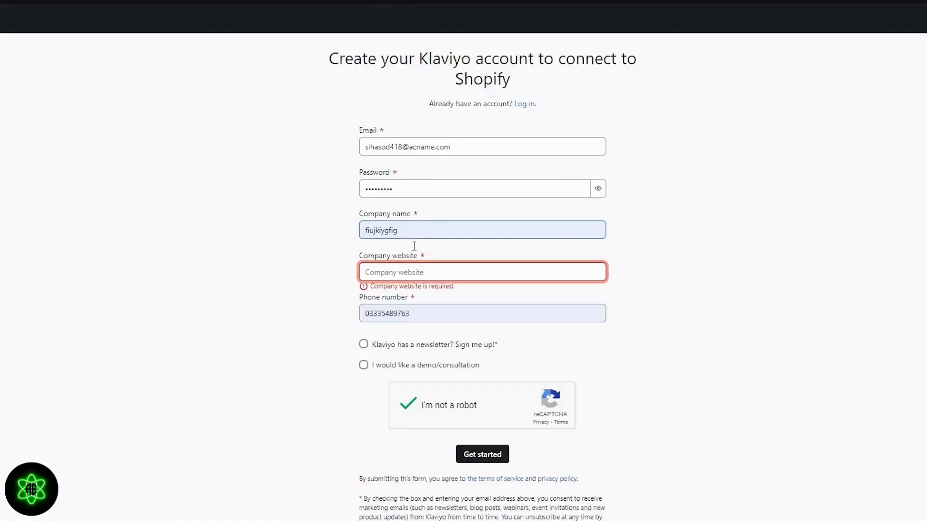
left_click(384, 265)
type("https://2c0a9f-ad.myshopify.com")
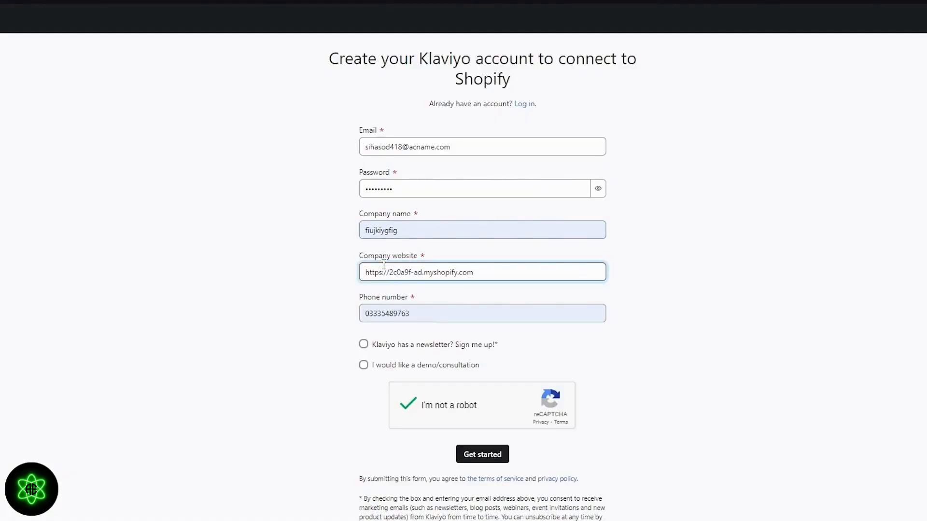
left_click(472, 453)
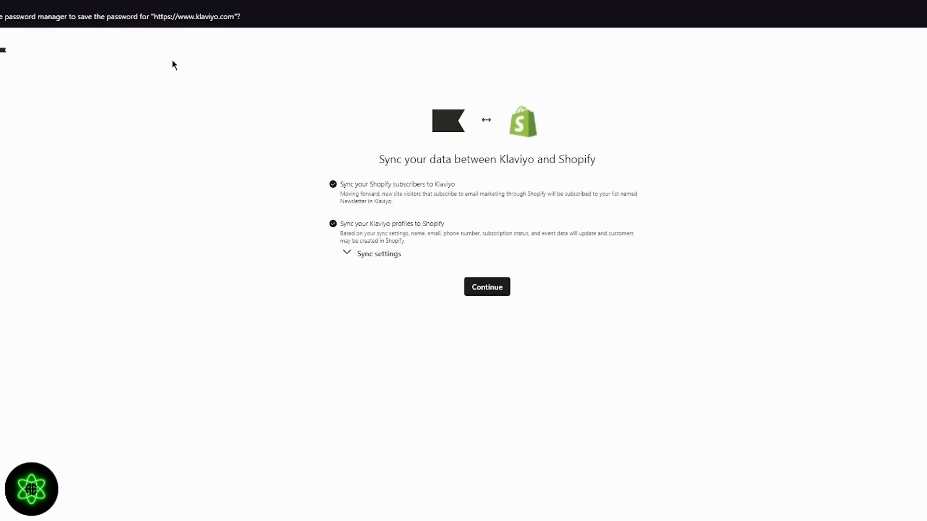
Accept the Shopify data sync and fill the business address from a saved entry, state 'nkjn'.
left_click(347, 255)
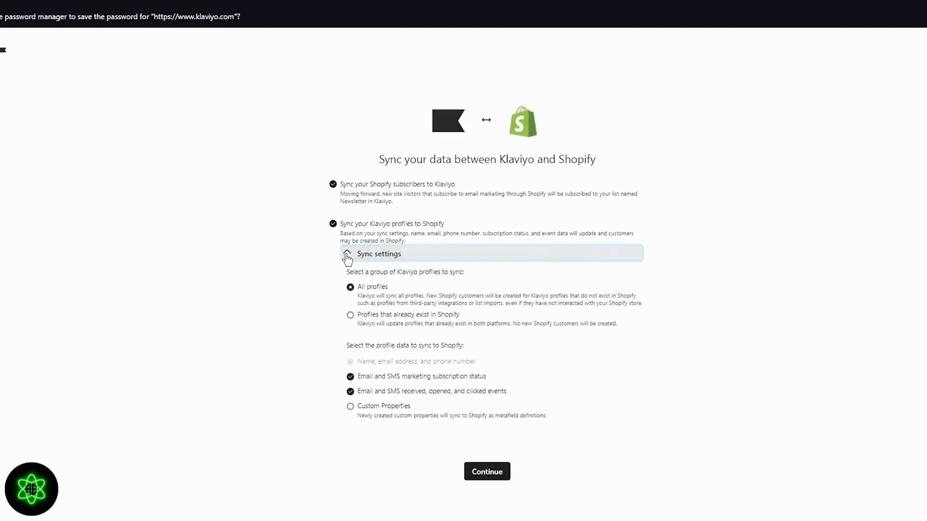
left_click(347, 256)
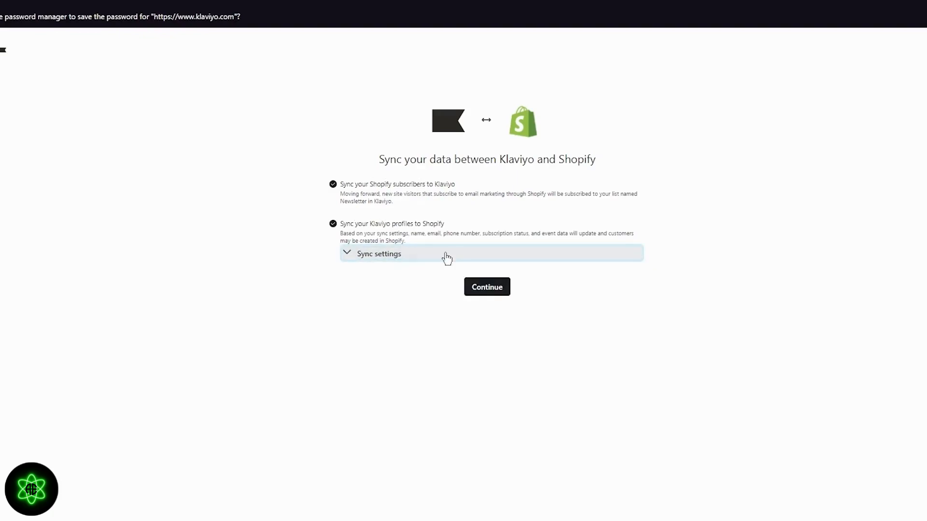
left_click(477, 291)
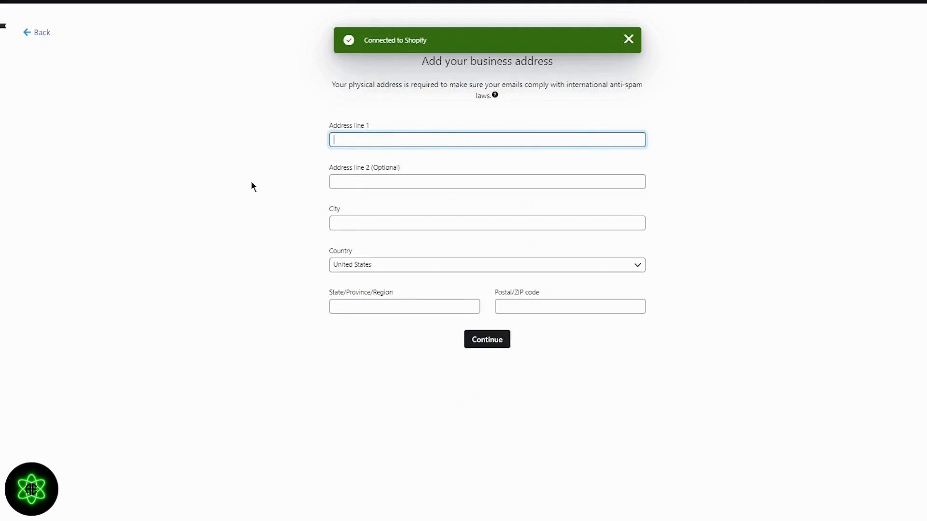
left_click(403, 140)
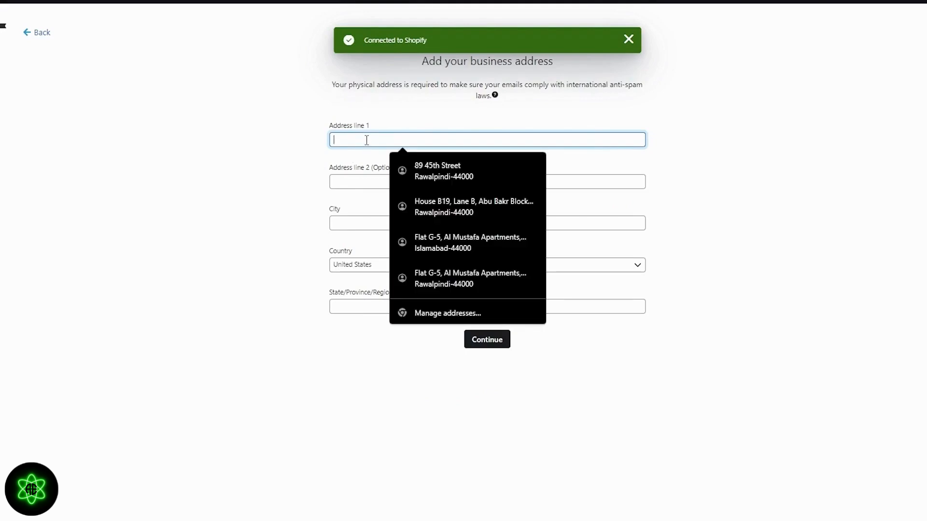
left_click(462, 172)
left_click(433, 305)
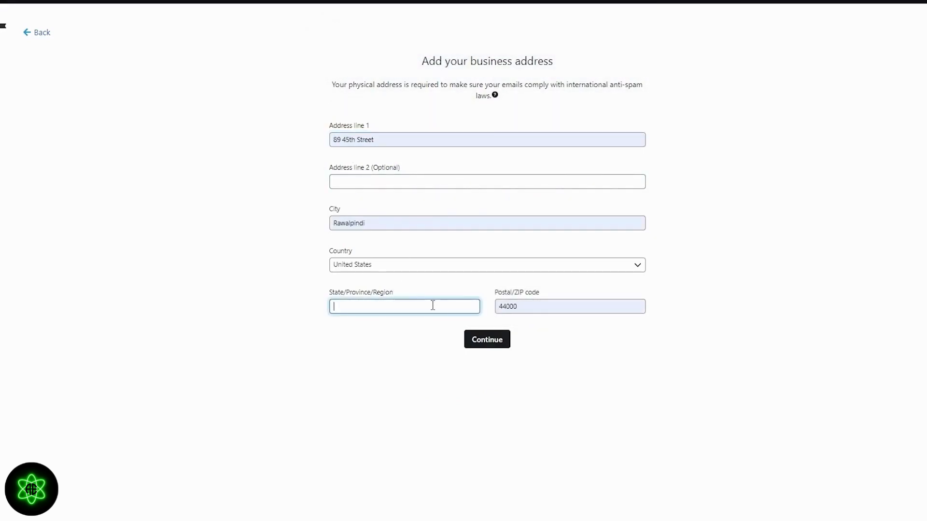
type("nkjn")
left_click(477, 336)
Enter the sender email address and submit the sender details.
left_click(365, 193)
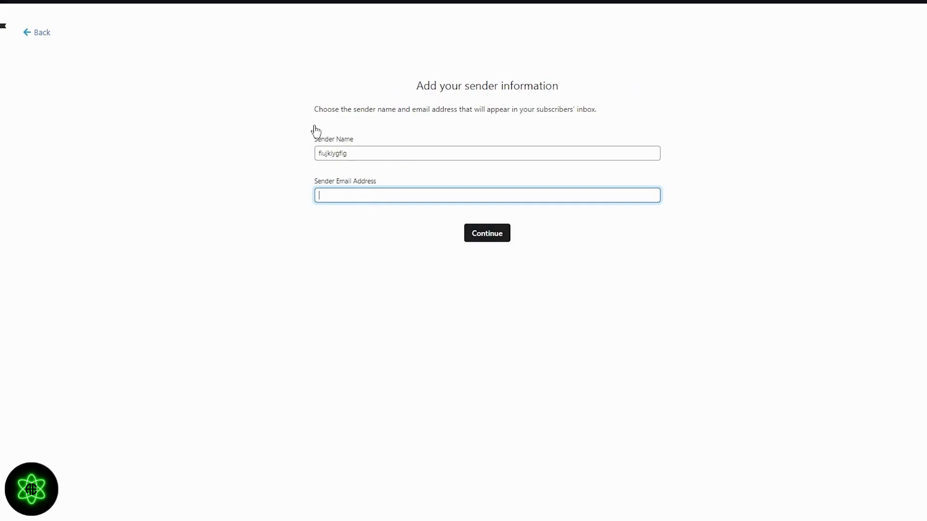
key("Return")
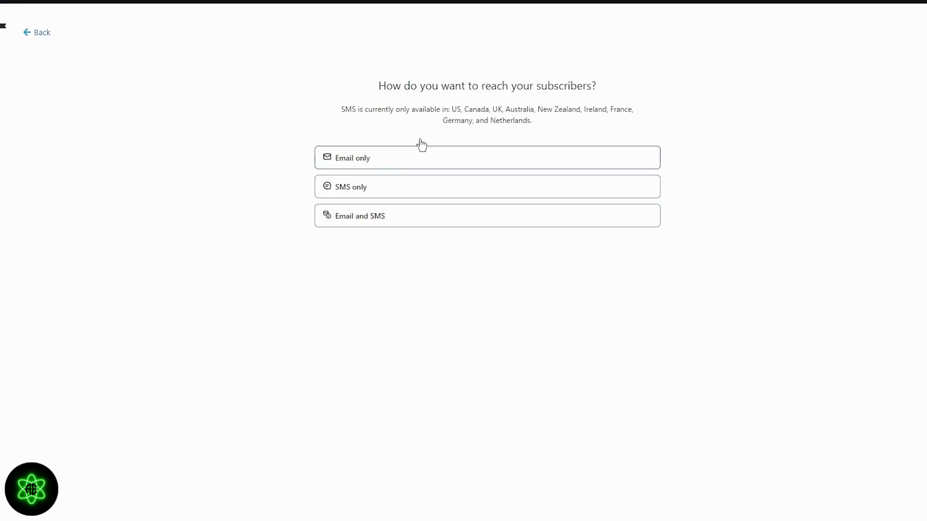
Choose Email and SMS as subscriber channels and enable website tracking through the Shopify app embed.
left_click(391, 216)
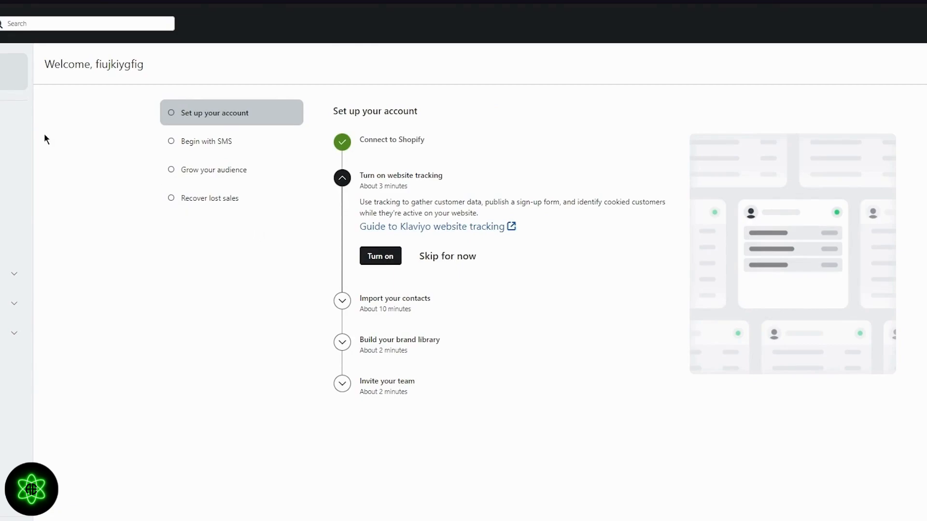
left_click(390, 254)
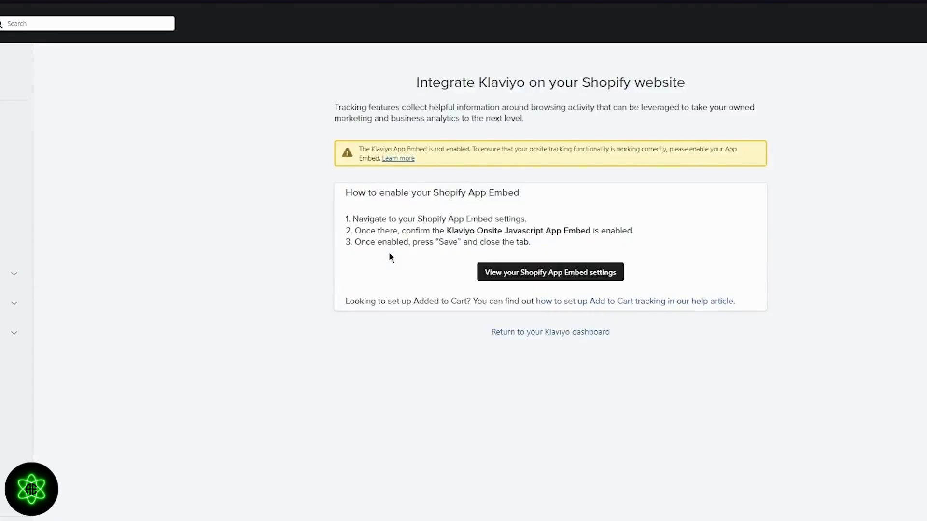
left_click(493, 275)
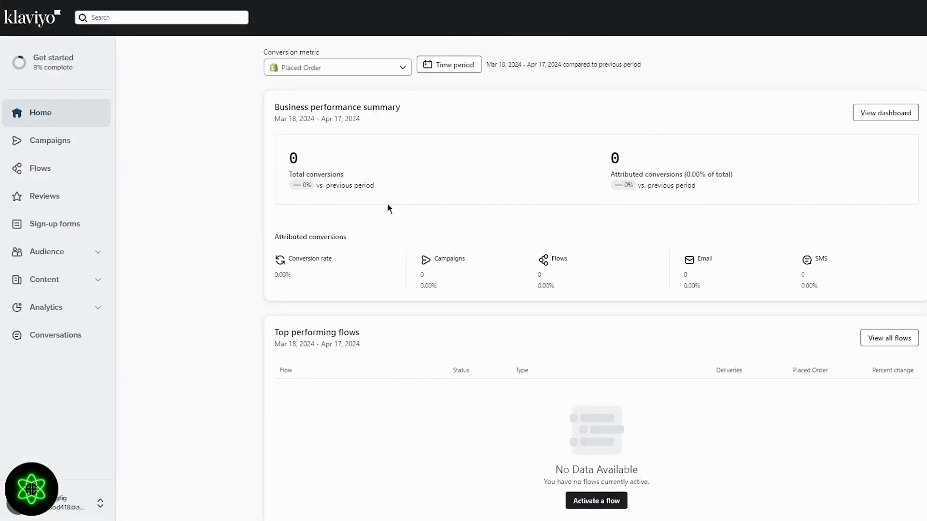
scroll(436, 185, "down", 5)
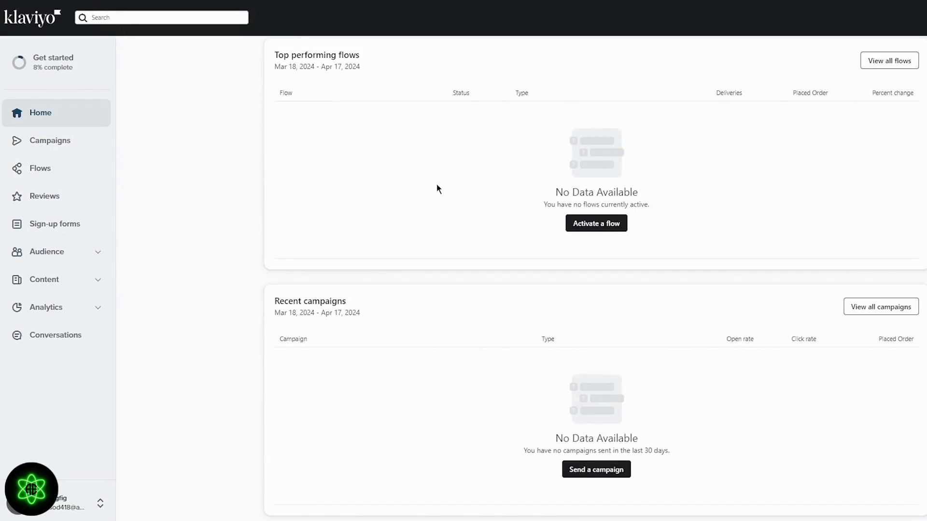
scroll(437, 187, "up", 5)
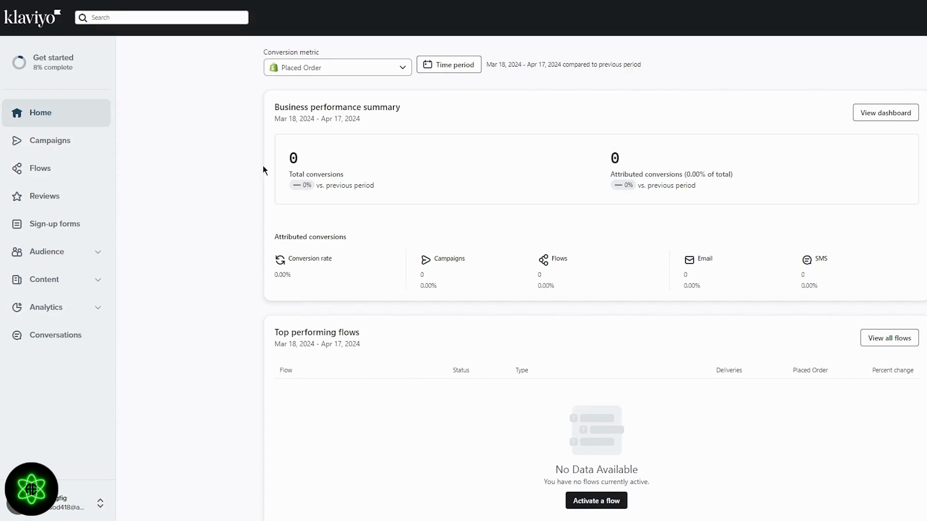
Create a new email campaign from the Campaigns page and save it.
left_click(64, 143)
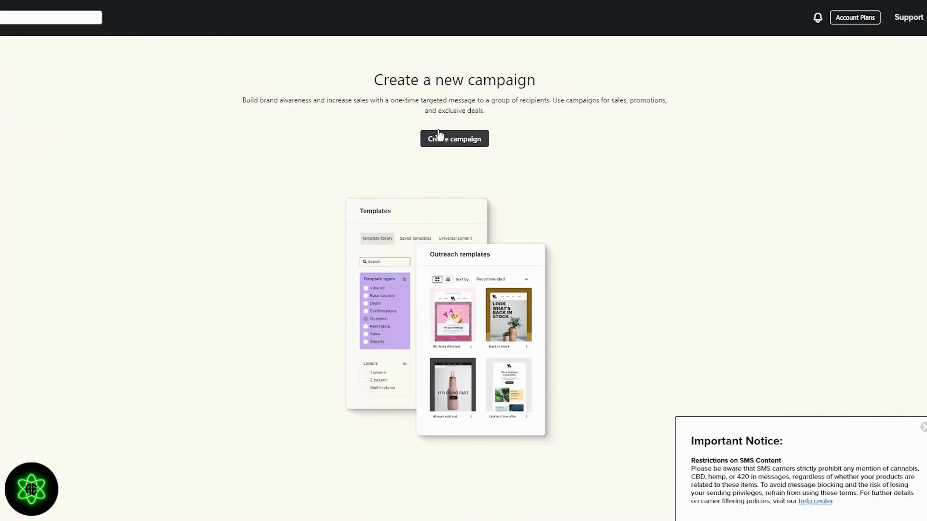
left_click(439, 138)
left_click(738, 69)
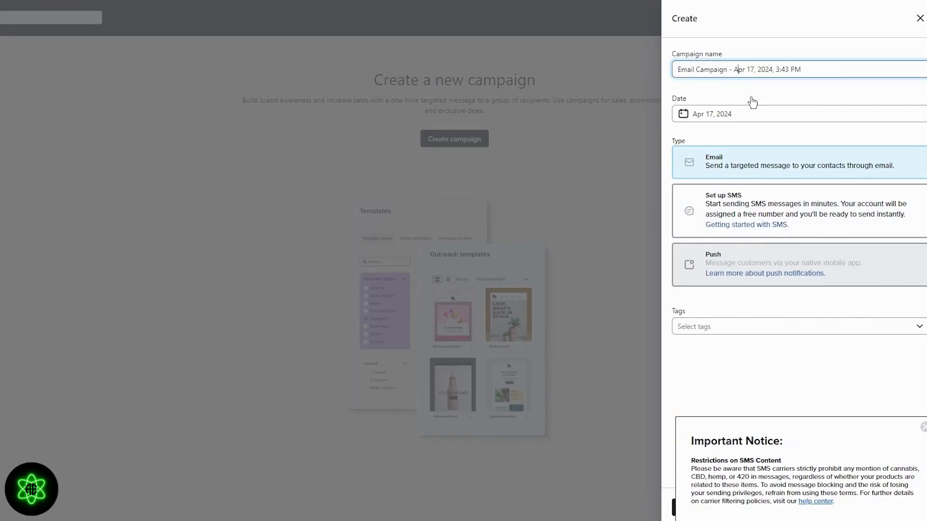
left_click(757, 154)
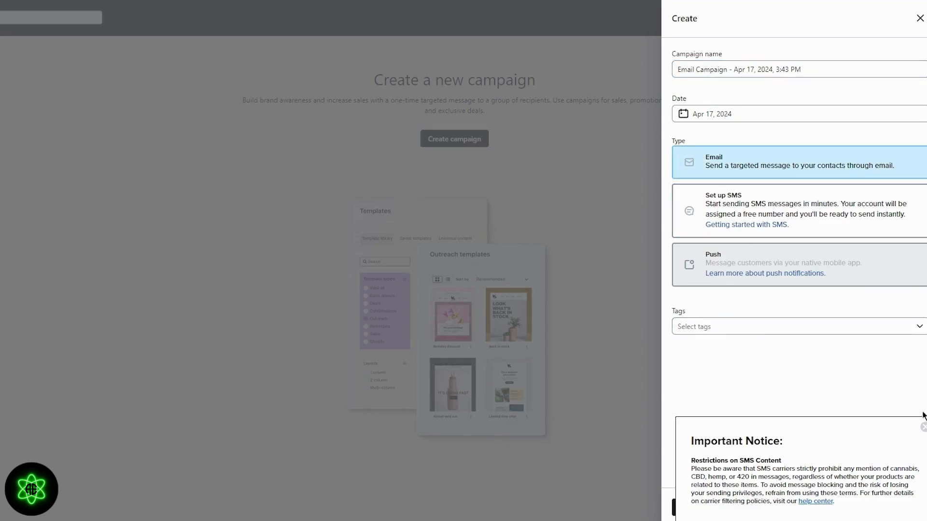
left_click(923, 429)
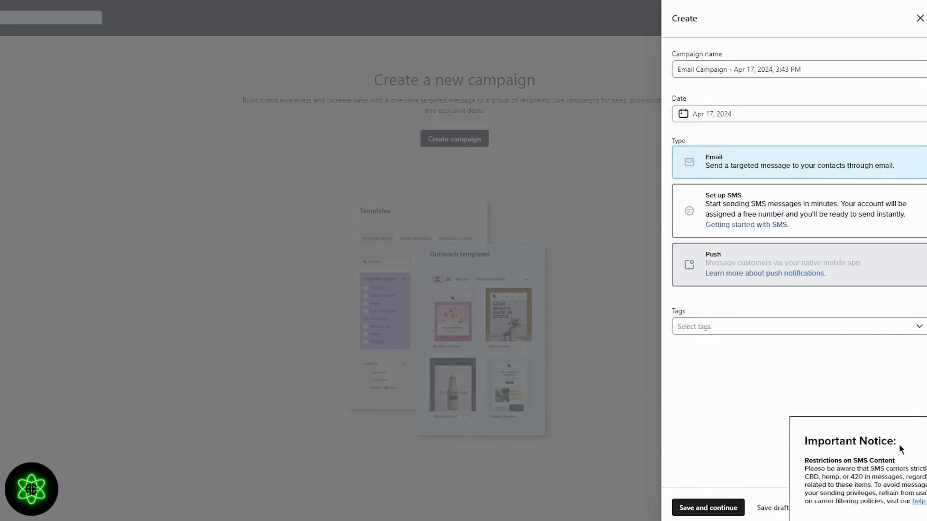
left_click(728, 509)
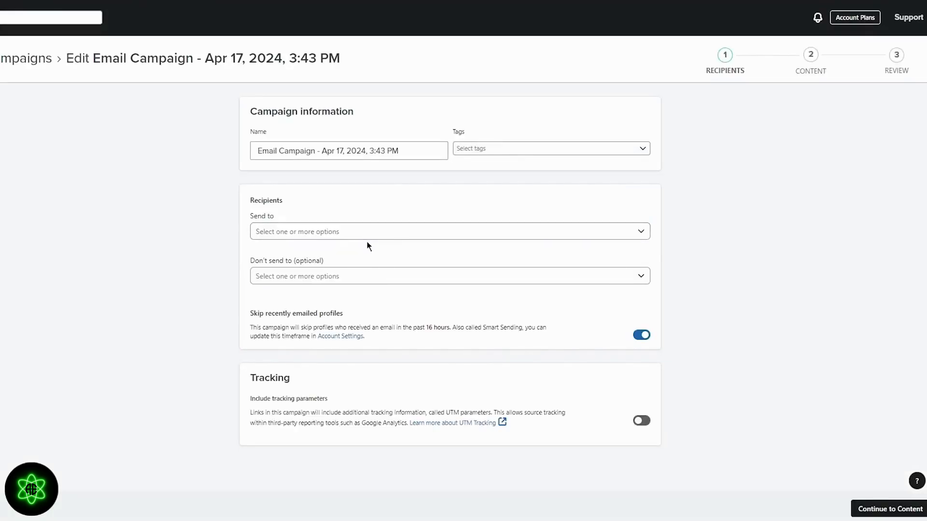
Send the campaign to the Newsletter list and continue to the content step.
left_click(380, 240)
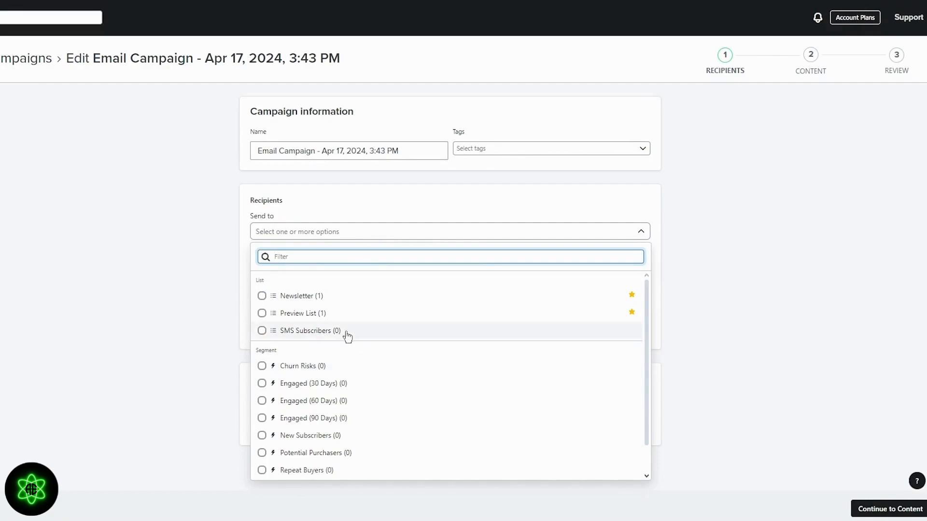
left_click(324, 297)
left_click(223, 275)
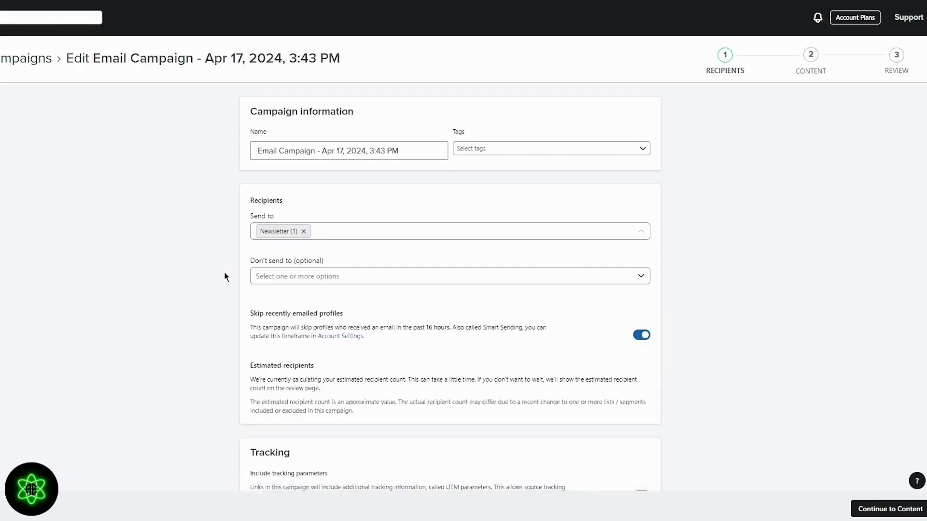
left_click(296, 278)
left_click(270, 290)
scroll(270, 290, "down", 2)
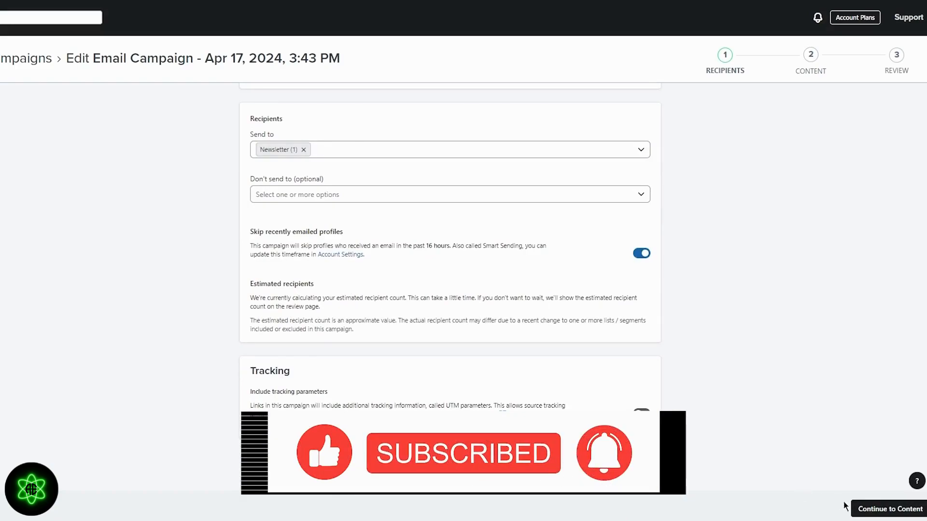
left_click(869, 508)
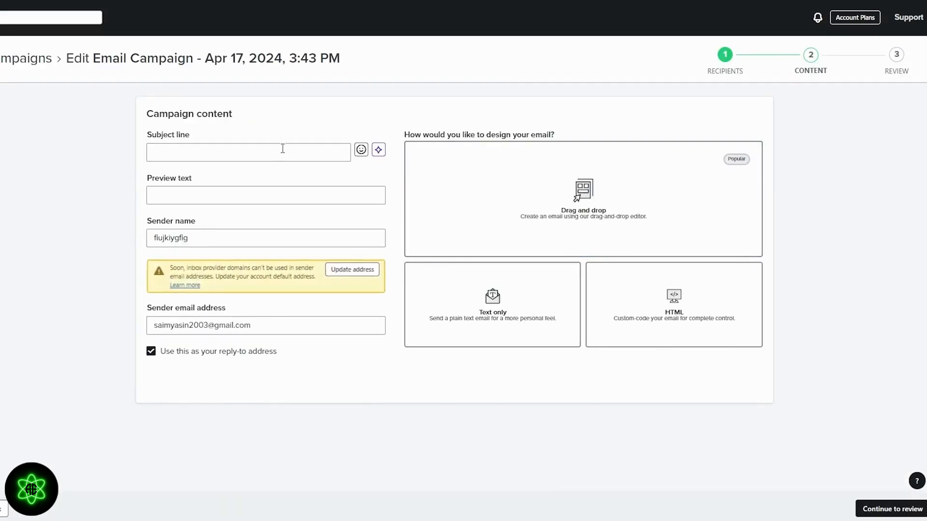
Use the suggested subject 'first product line is out now' and preview 'CHECK OUT OUR PRODUCT!!!'.
left_click(267, 148)
left_click(237, 180)
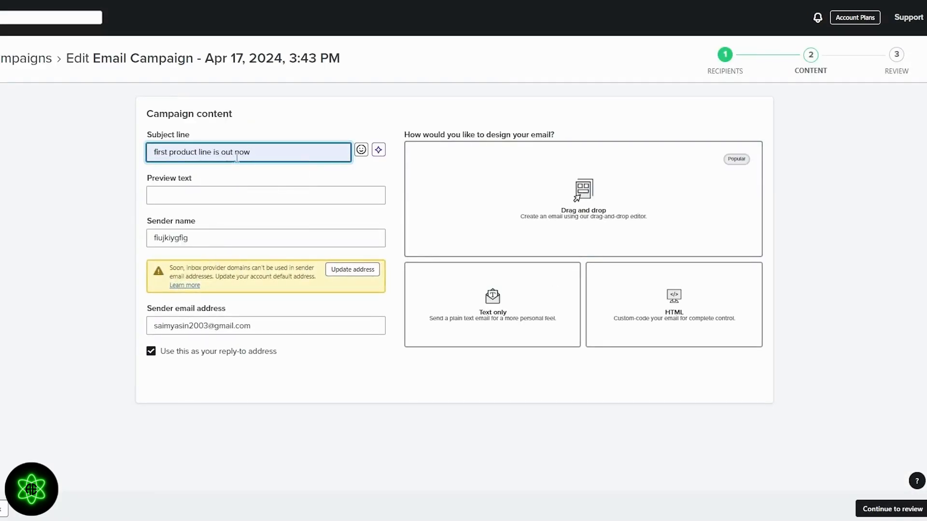
left_click(204, 194)
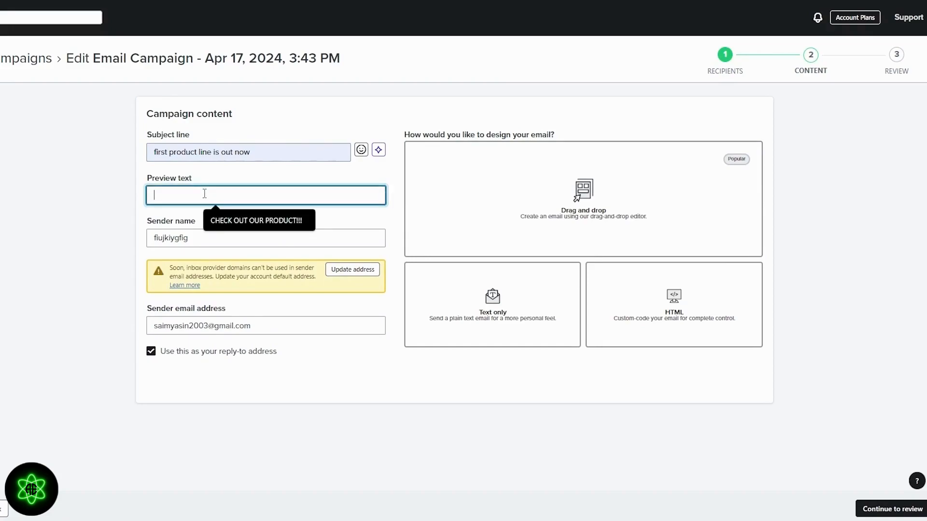
left_click(224, 218)
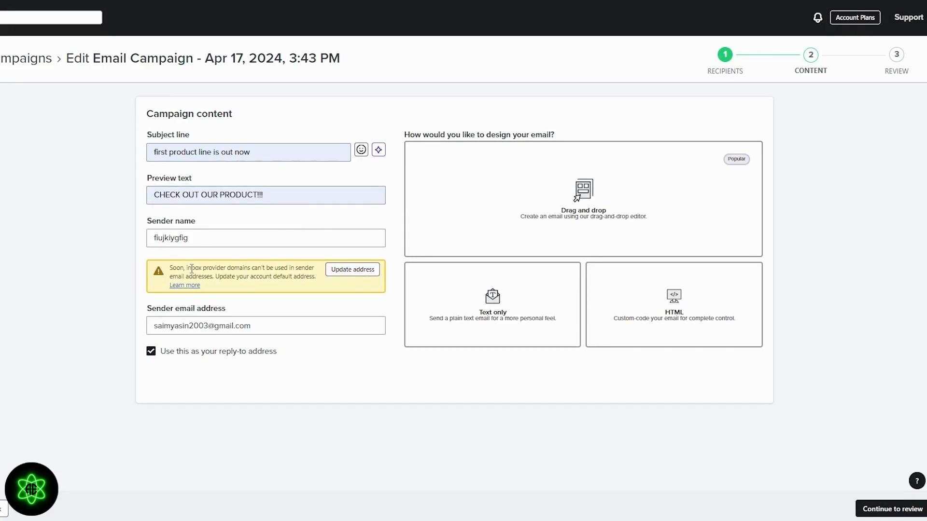
left_click_drag(404, 316, 477, 125)
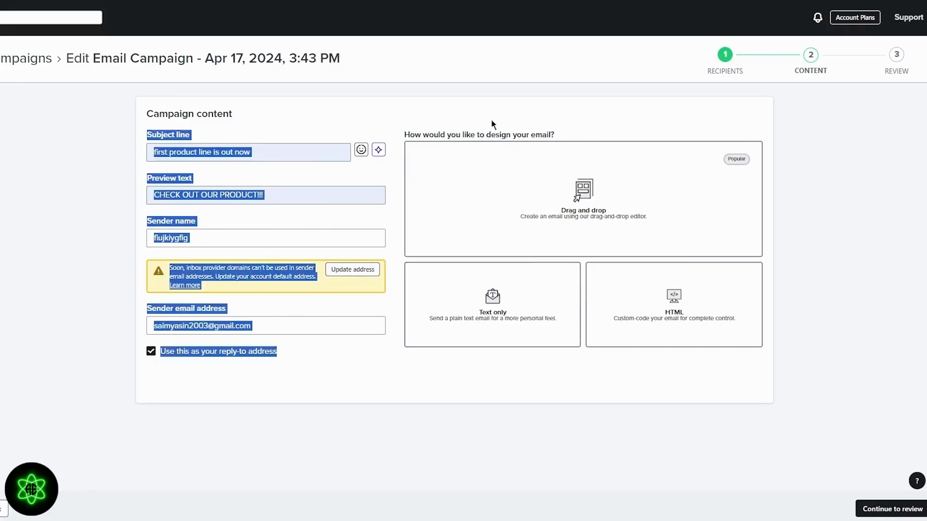
left_click(576, 127)
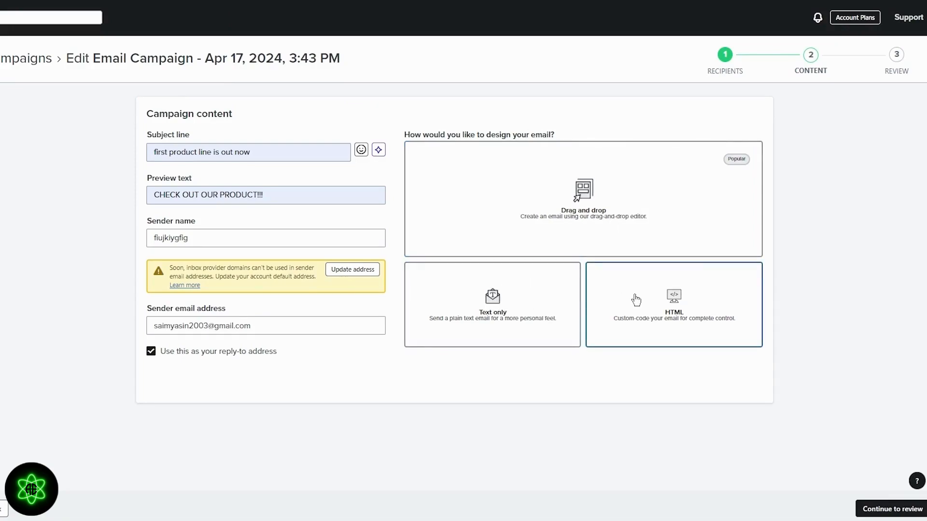
Choose to design the email from a template and browse the template library.
left_click(607, 206)
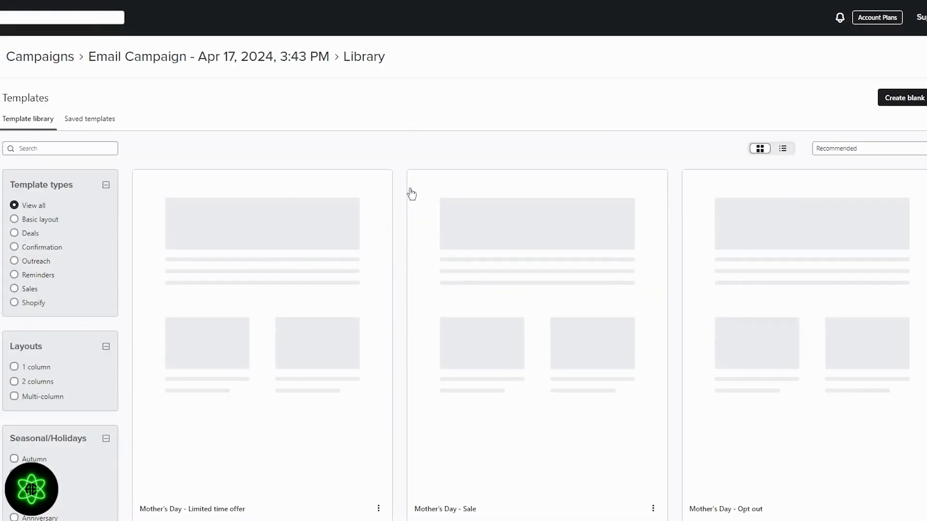
scroll(397, 214, "down", 6)
scroll(397, 210, "down", 4)
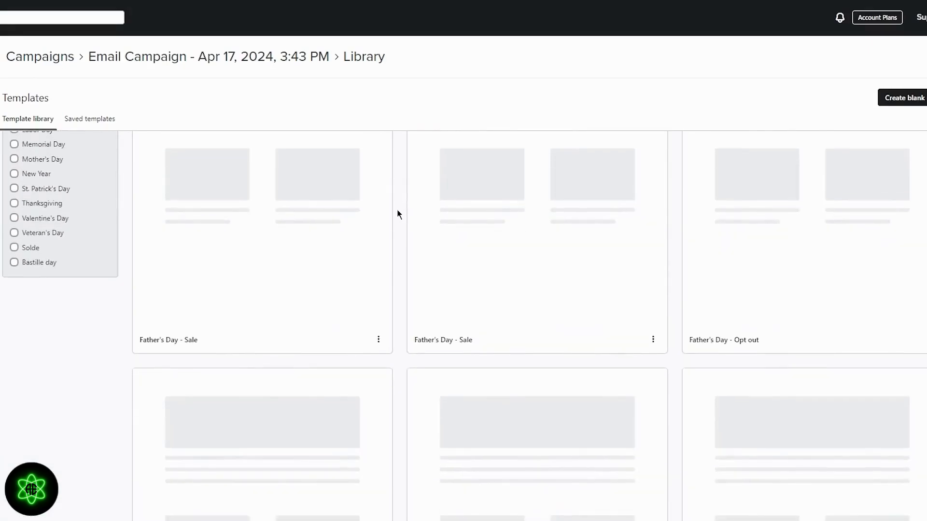
scroll(398, 210, "up", 10)
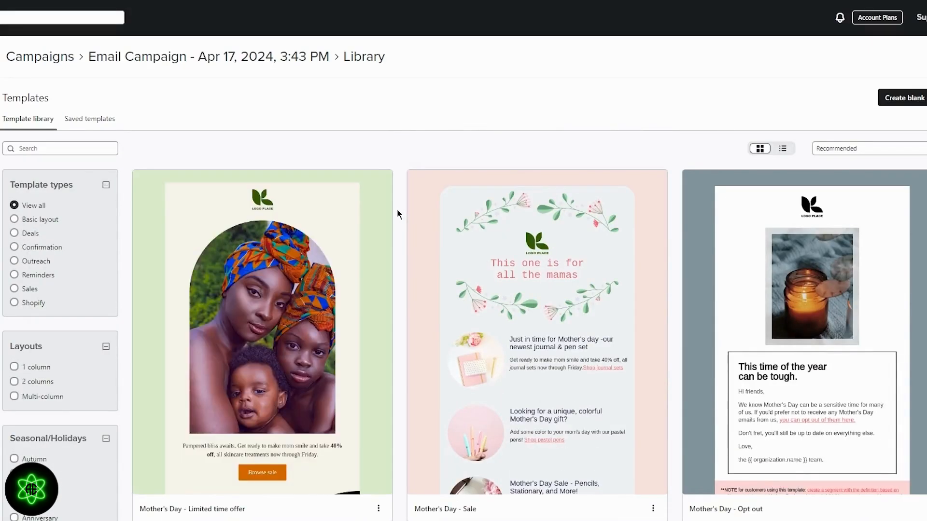
scroll(397, 210, "down", 12)
scroll(397, 211, "up", 12)
scroll(54, 258, "down", 4)
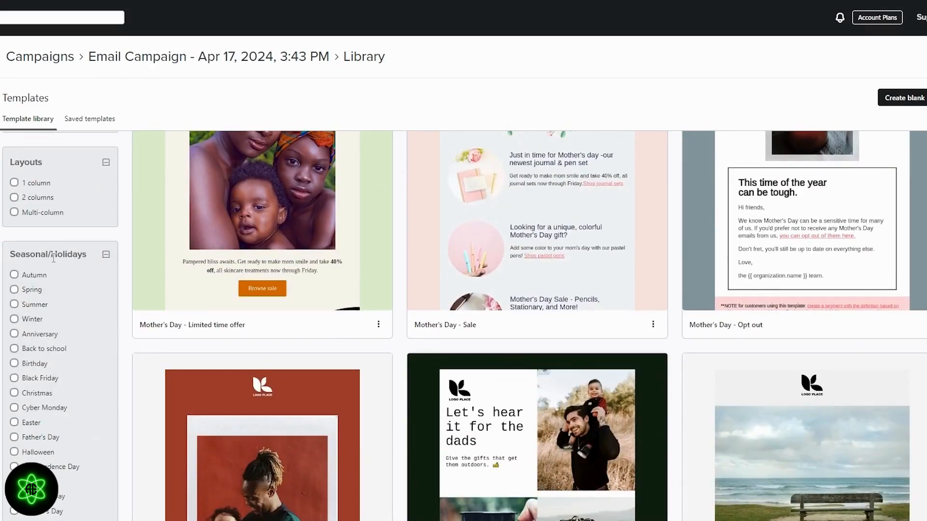
scroll(54, 259, "down", 2)
scroll(54, 259, "up", 4)
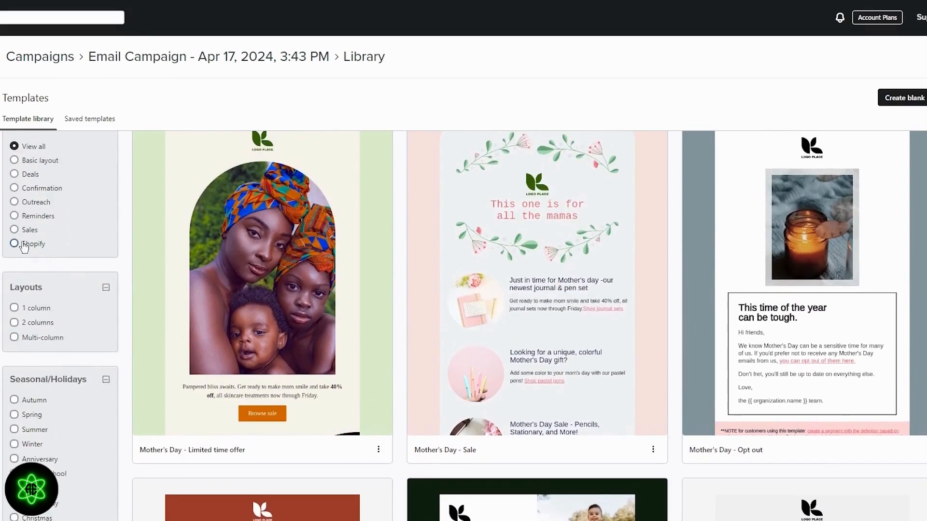
Try the Shopify, Deals and Outreach filters, then settle on the Sales category.
left_click(15, 244)
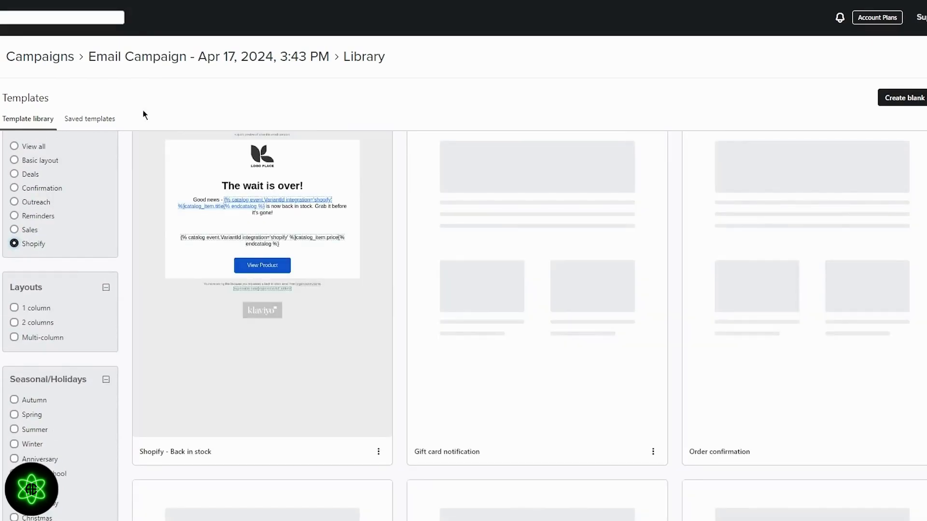
scroll(392, 215, "down", 8)
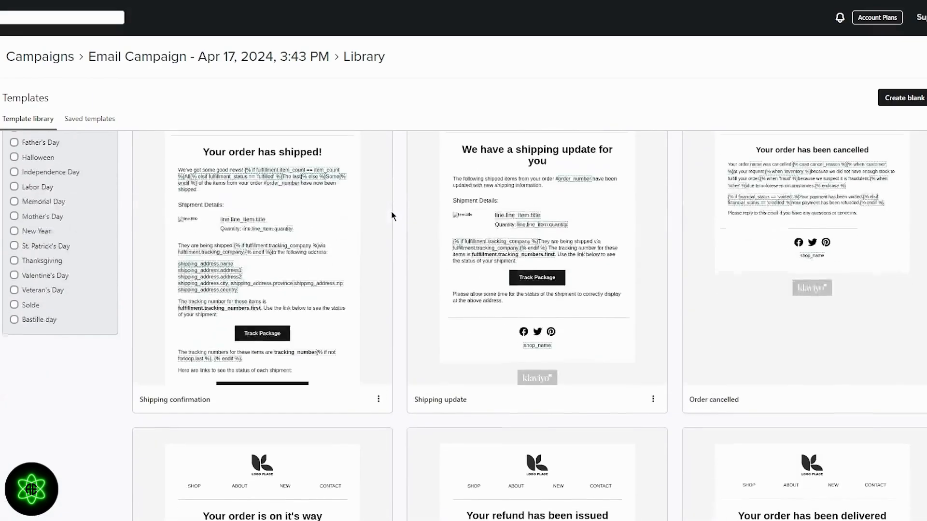
scroll(393, 215, "up", 10)
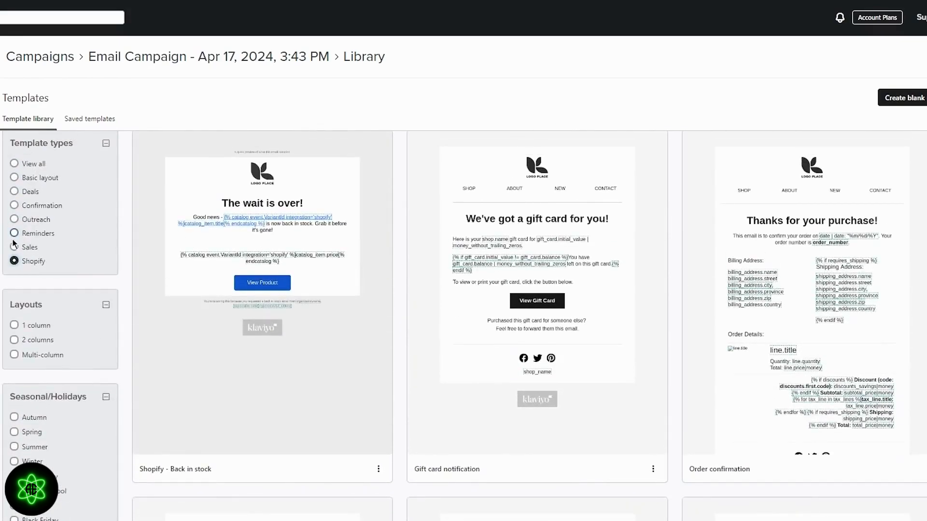
left_click(15, 246)
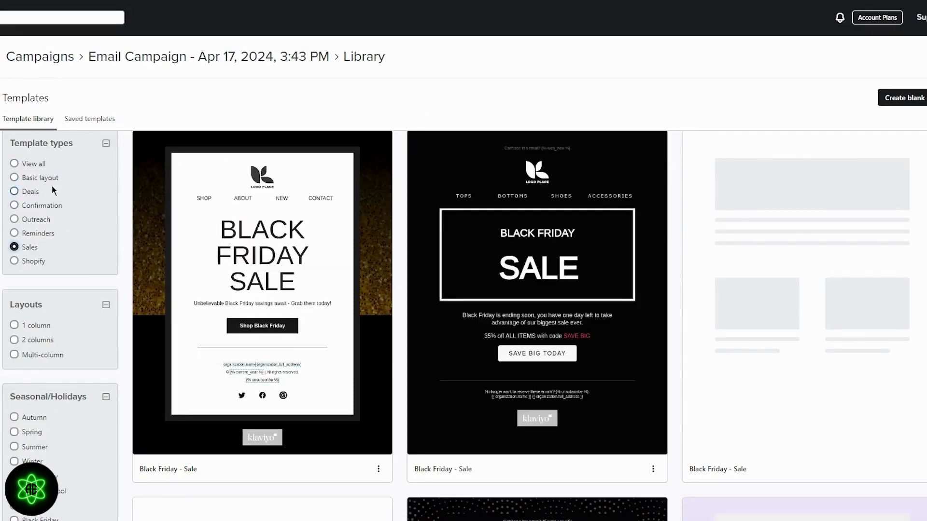
left_click(19, 193)
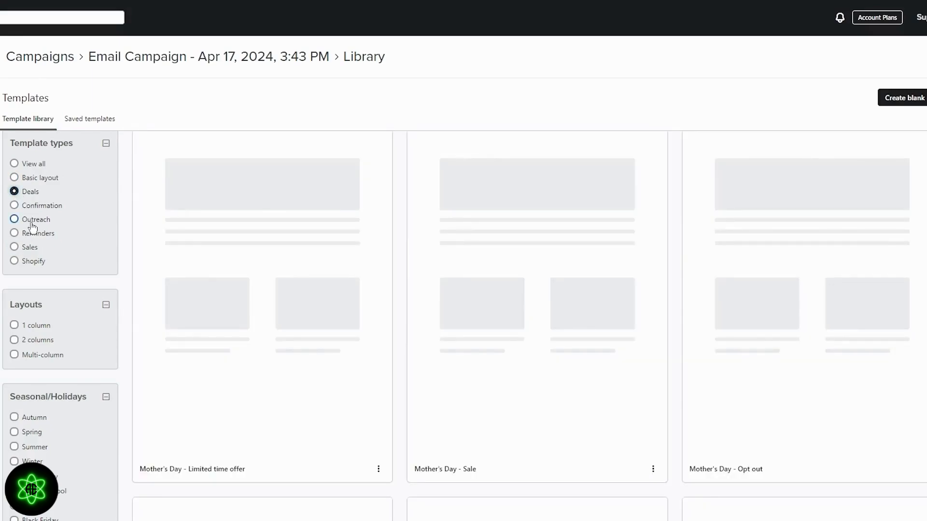
left_click(32, 222)
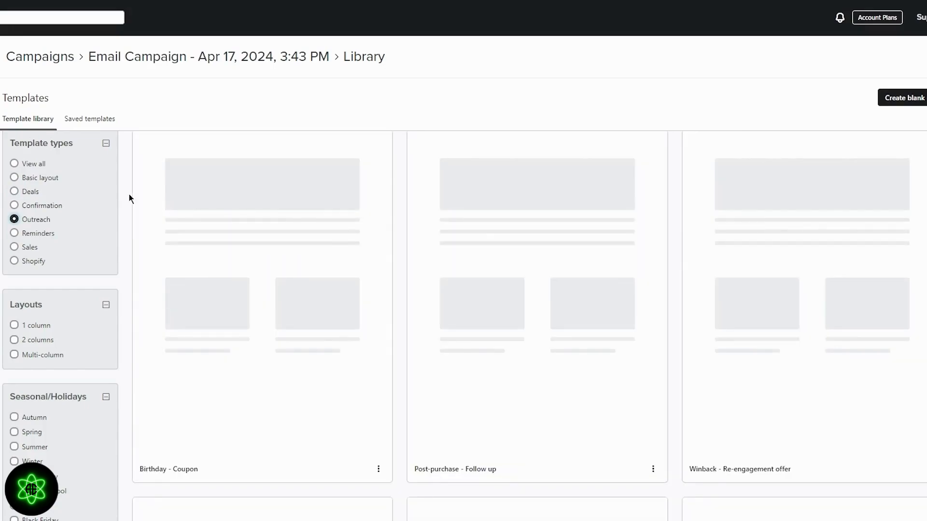
scroll(129, 194, "down", 5)
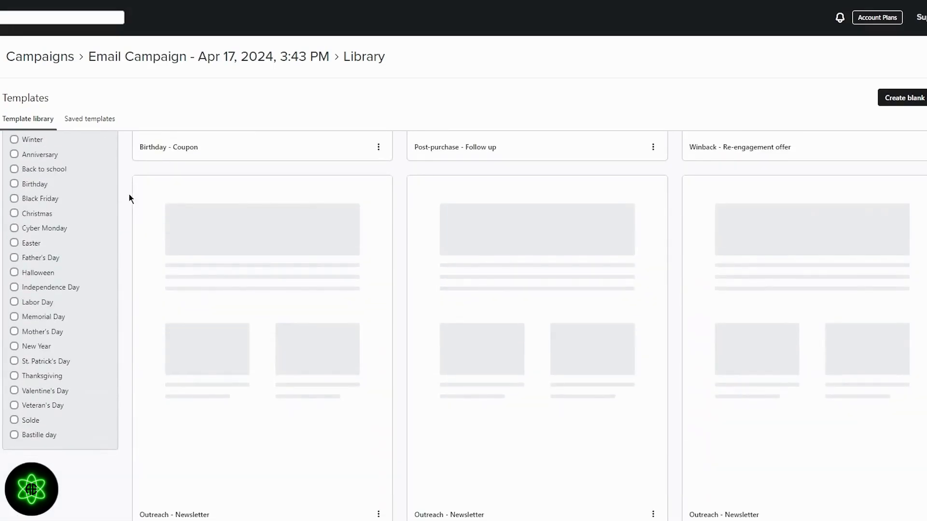
scroll(129, 194, "up", 4)
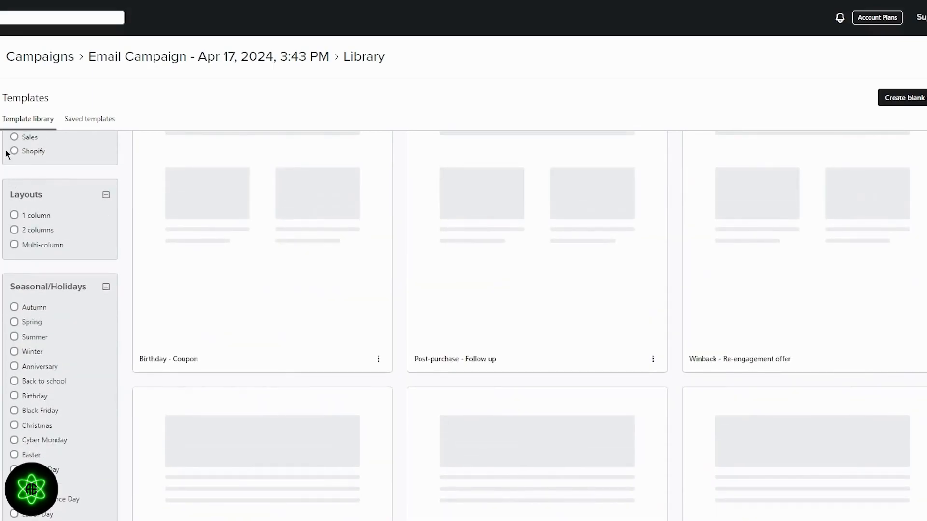
left_click(14, 138)
scroll(228, 182, "down", 4)
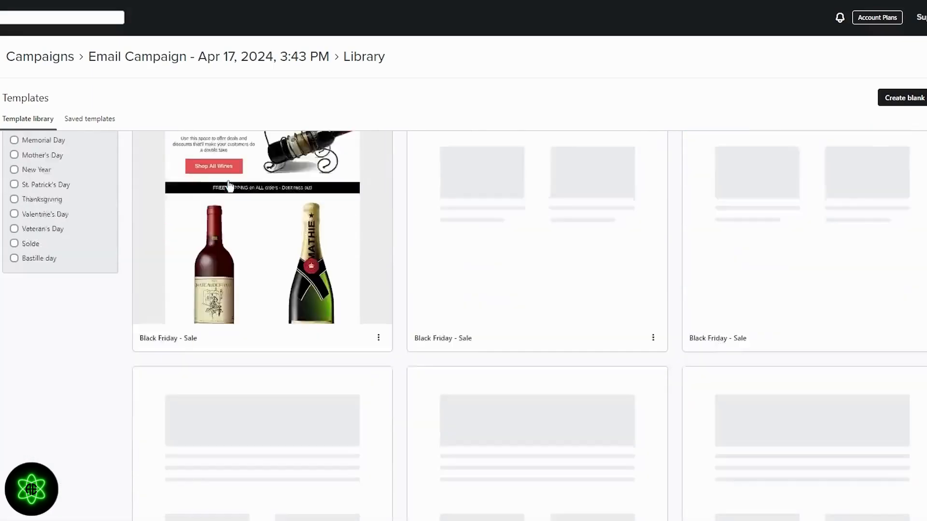
scroll(230, 187, "up", 8)
scroll(485, 233, "down", 1)
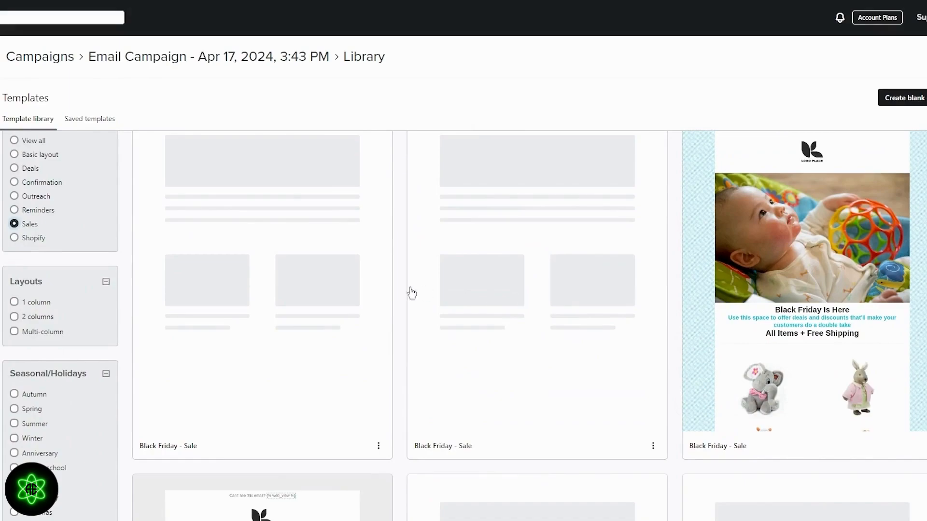
Preview the middle Black Friday - Sale template and use it for the campaign email.
left_click(532, 290)
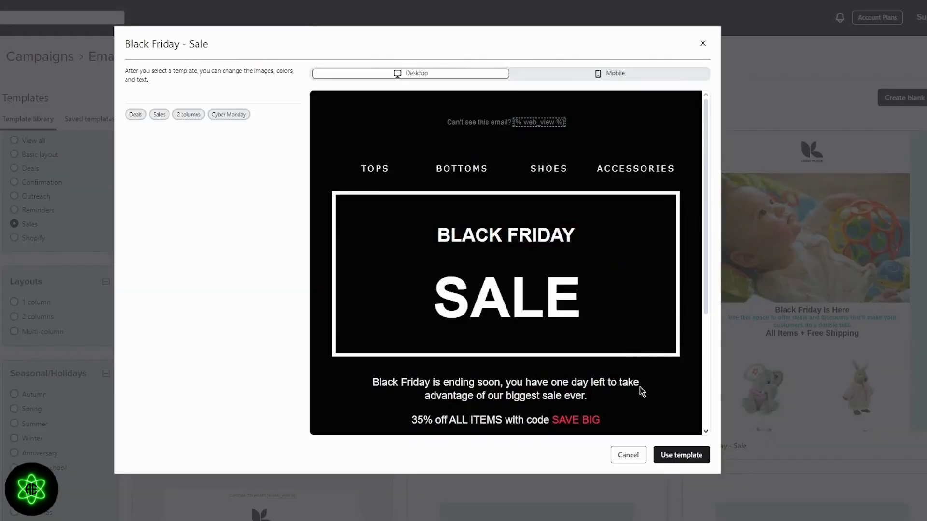
left_click(667, 457)
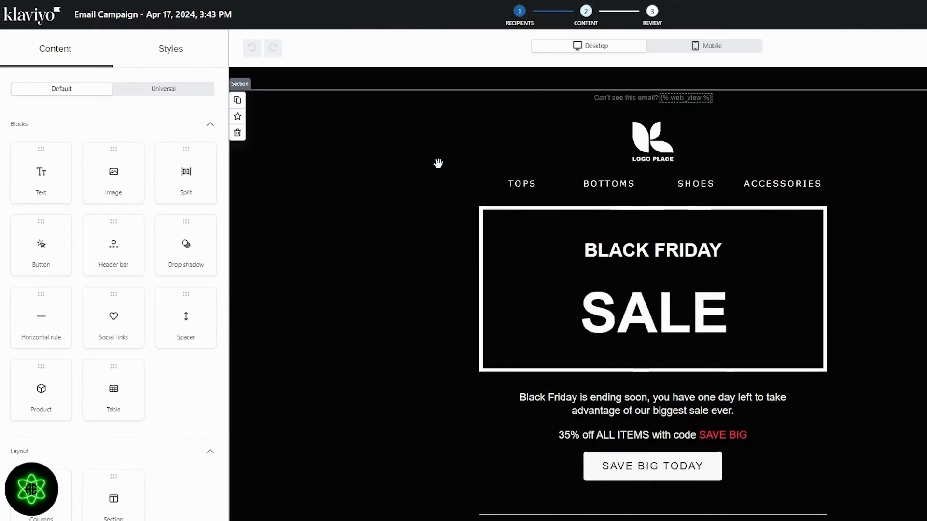
Replace the header bar's placeholder logo with the uploaded pngegg (5).png Nike swoosh image.
scroll(436, 161, "down", 3)
scroll(436, 161, "up", 3)
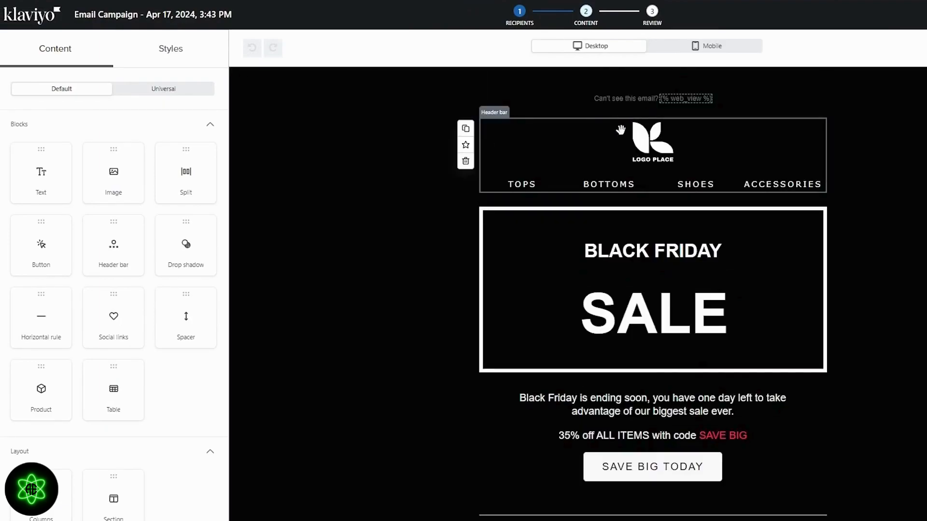
left_click(650, 138)
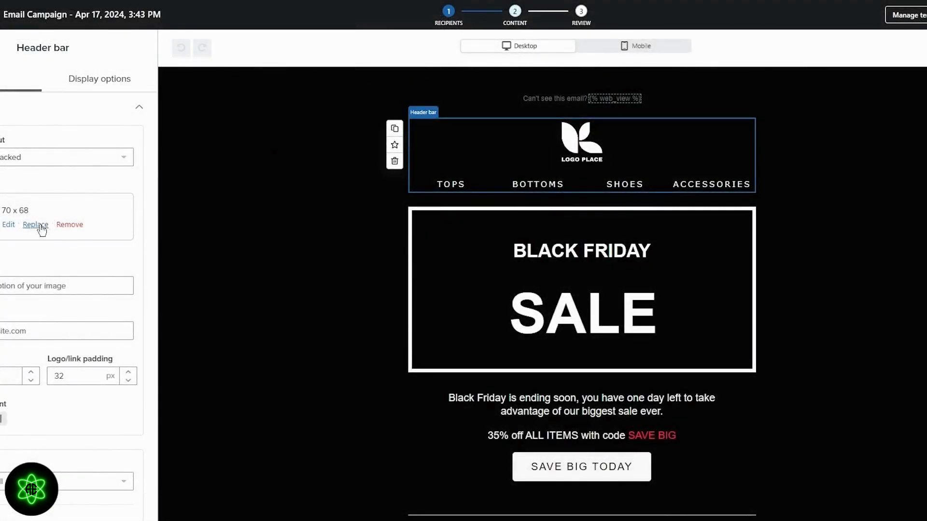
left_click(38, 225)
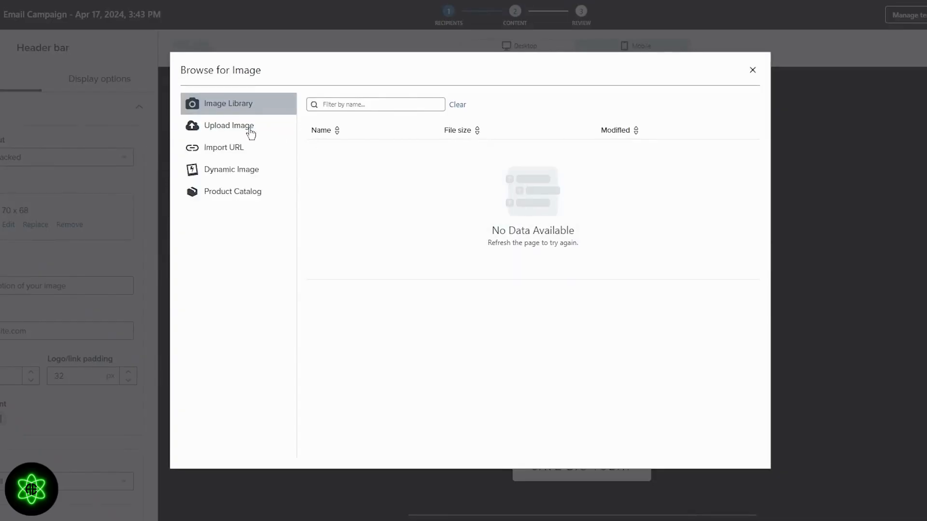
left_click(250, 129)
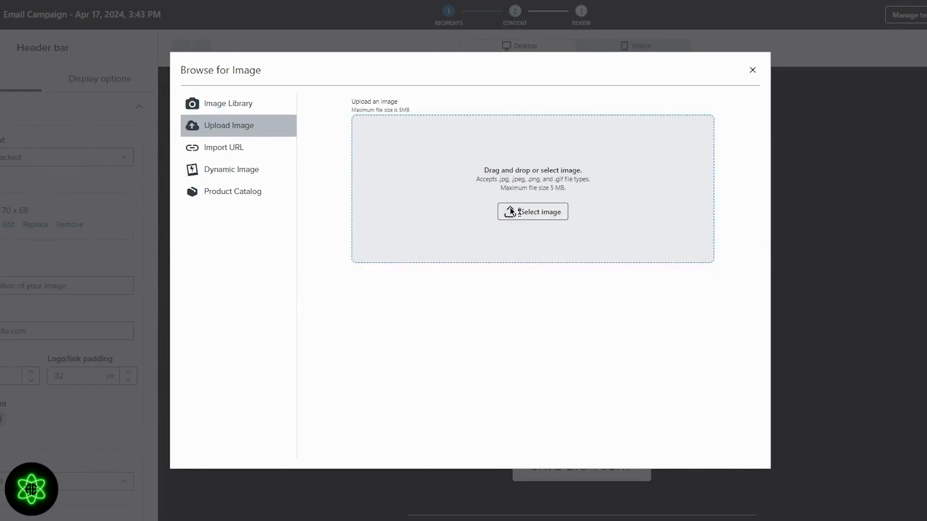
left_click(511, 212)
double_click(338, 138)
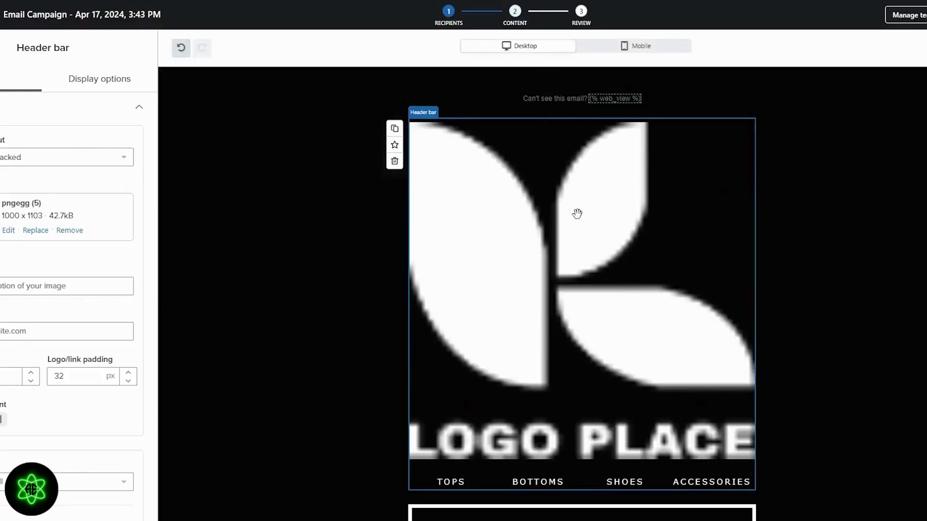
scroll(517, 288, "down", 2)
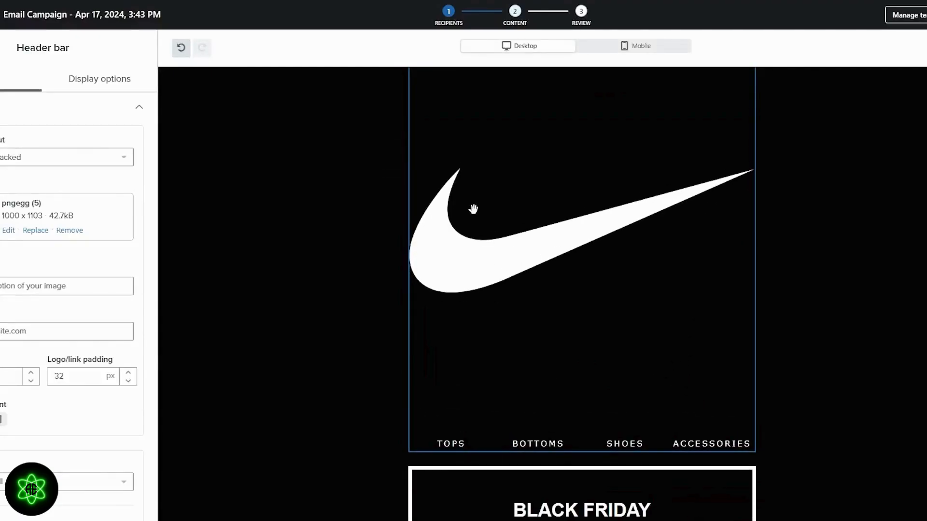
scroll(473, 208, "up", 2)
Open the swoosh logo's resize settings in the image editor, nudging the width up to 1020.
left_click(8, 231)
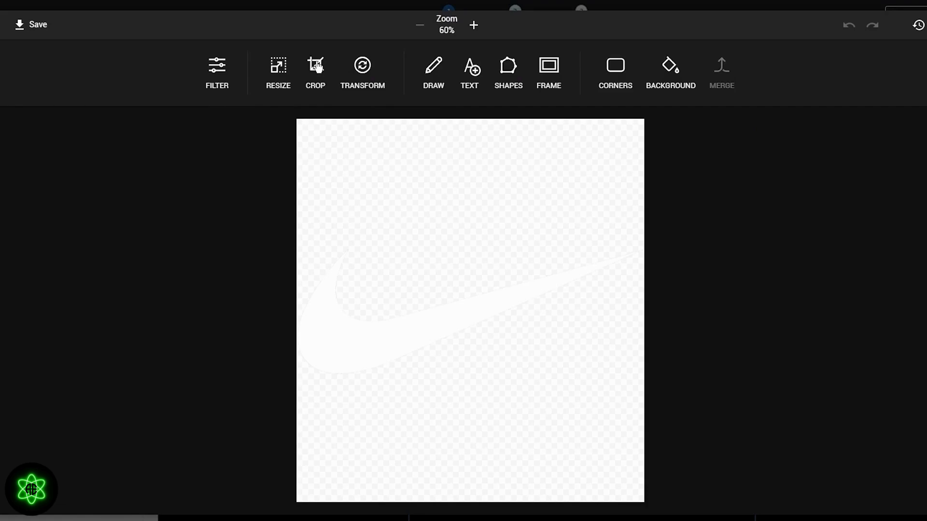
left_click(544, 77)
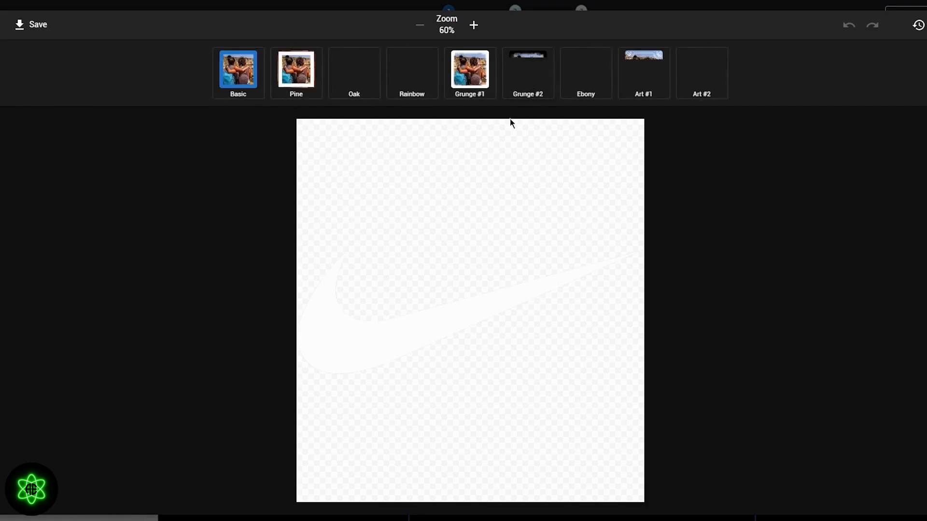
left_click(2, 73)
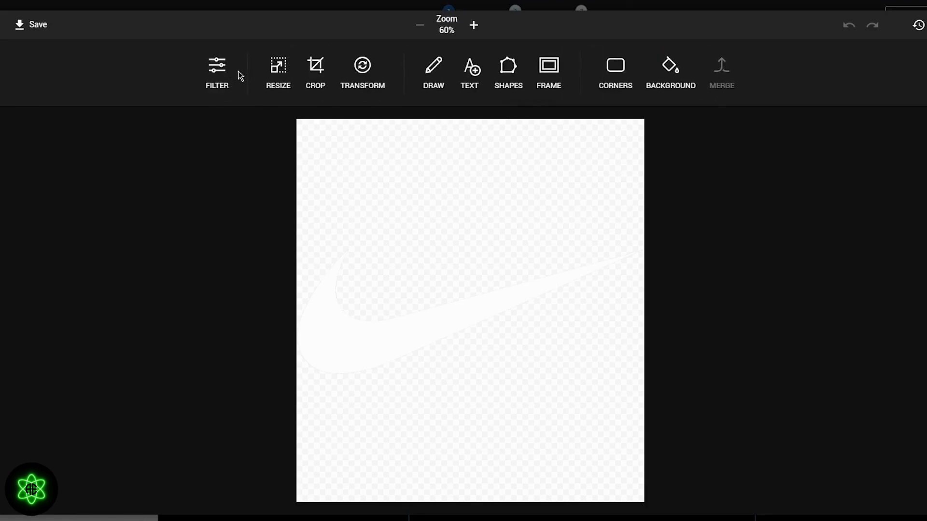
left_click(276, 73)
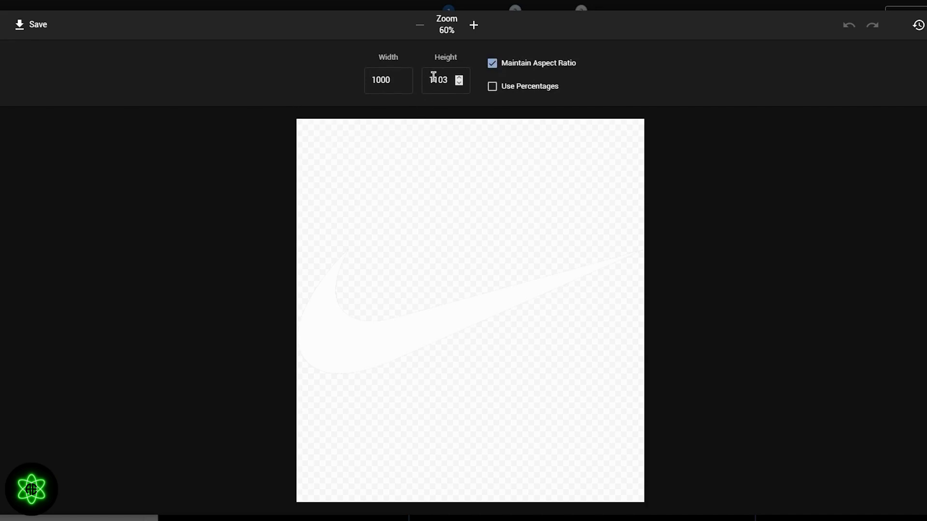
left_click(401, 77)
left_click(401, 77)
left_click(401, 78)
left_click(401, 78)
right_click(401, 78)
left_click(401, 78)
left_click(402, 78)
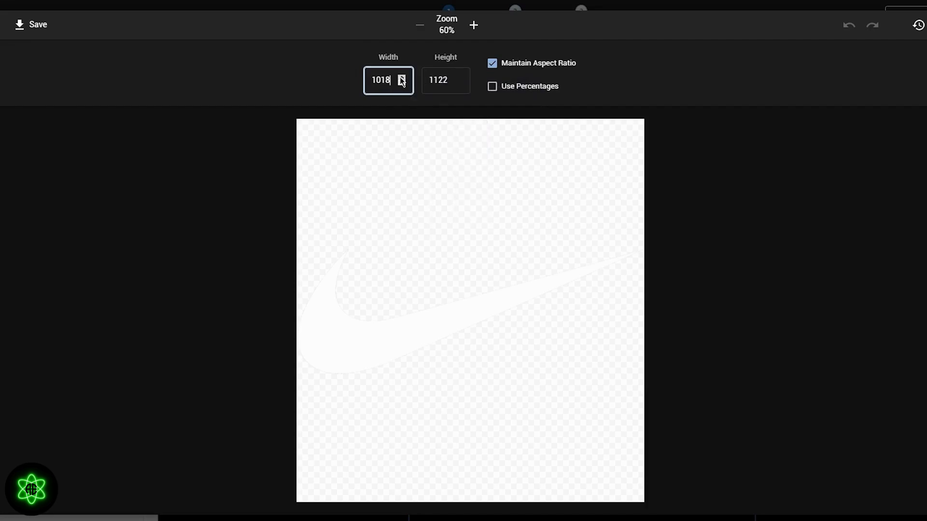
left_click(401, 79)
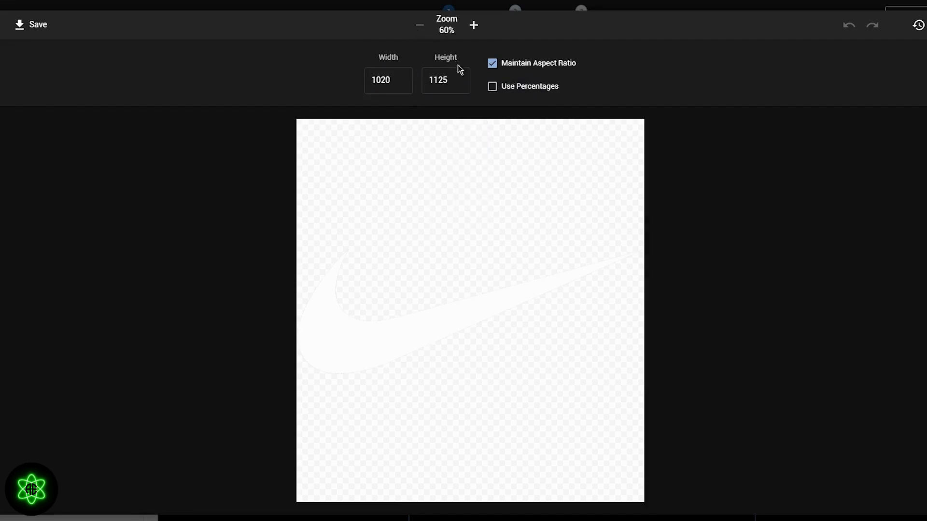
Keep the aspect ratio locked and shrink the logo to a width of 150.
left_click(493, 65)
left_click(493, 63)
left_click(459, 82)
left_click(460, 83)
left_click(459, 82)
left_click(459, 82)
left_click(459, 82)
left_click(459, 82)
left_click(460, 82)
left_click(459, 82)
left_click(460, 82)
left_click_drag(459, 82, 460, 82)
left_click_drag(395, 82, 357, 86)
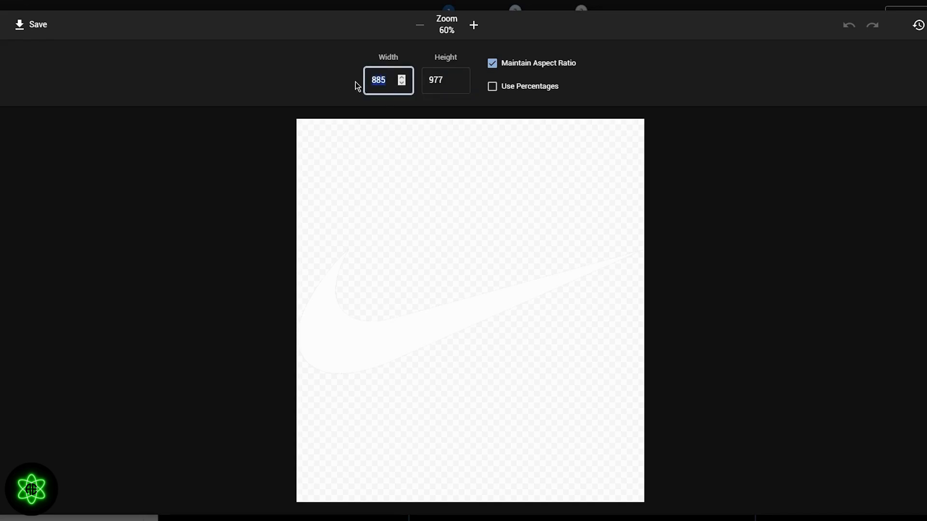
type("150")
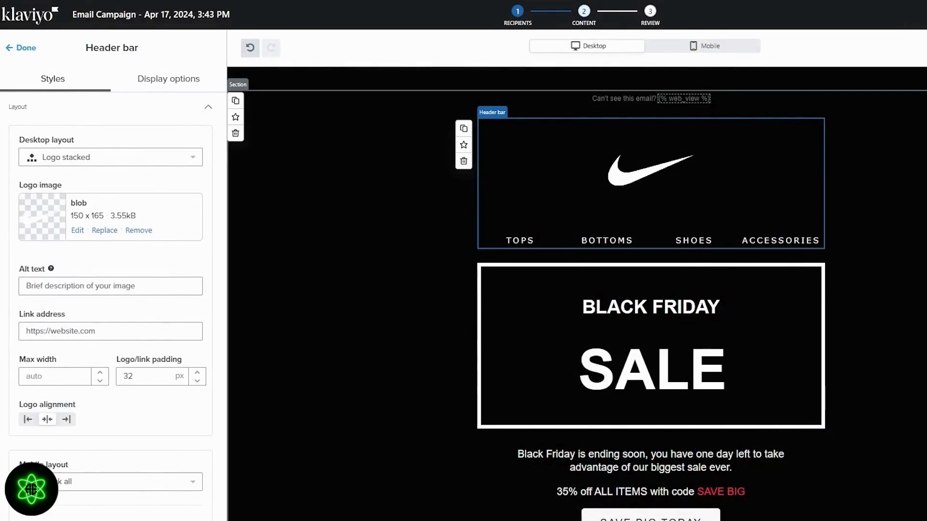
Finish the header section settings and look over the Black Friday email before leaving the editor.
left_click(876, 290)
scroll(876, 289, "down", 1)
scroll(876, 290, "up", 1)
scroll(876, 289, "down", 3)
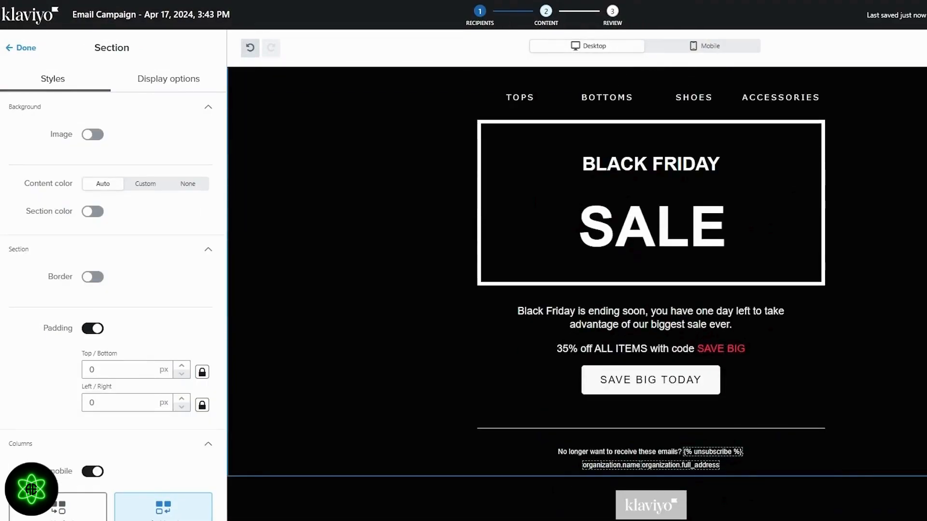
scroll(740, 242, "down", 1)
scroll(694, 324, "up", 3)
scroll(690, 289, "down", 3)
scroll(667, 210, "up", 3)
left_click(14, 48)
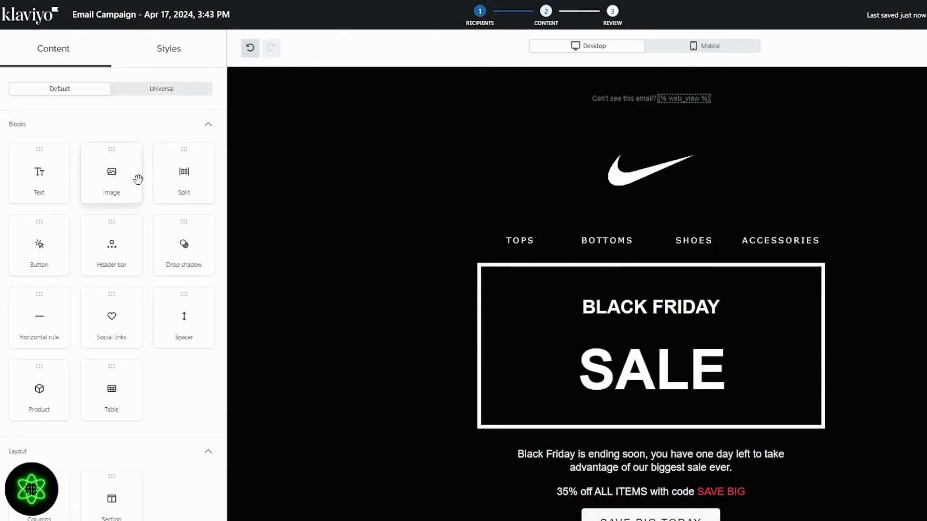
scroll(163, 241, "down", 1)
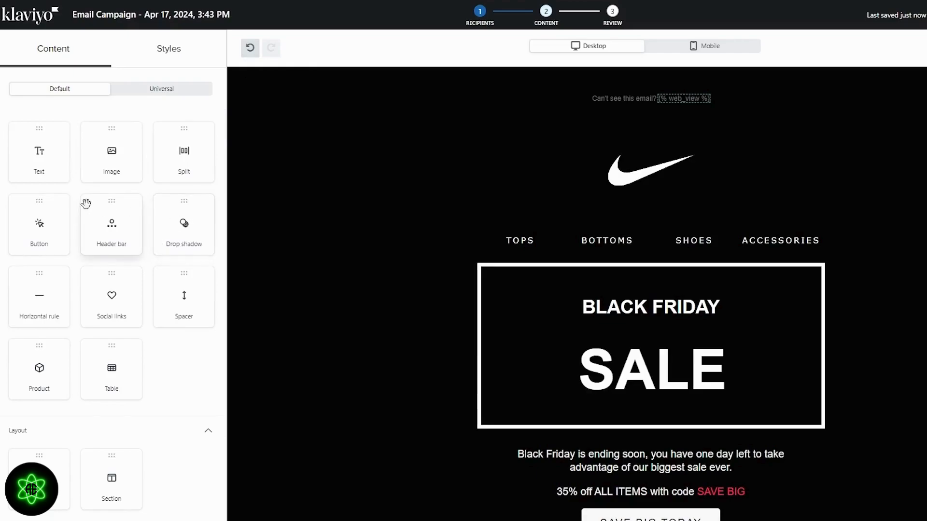
scroll(86, 205, "up", 1)
scroll(97, 207, "down", 1)
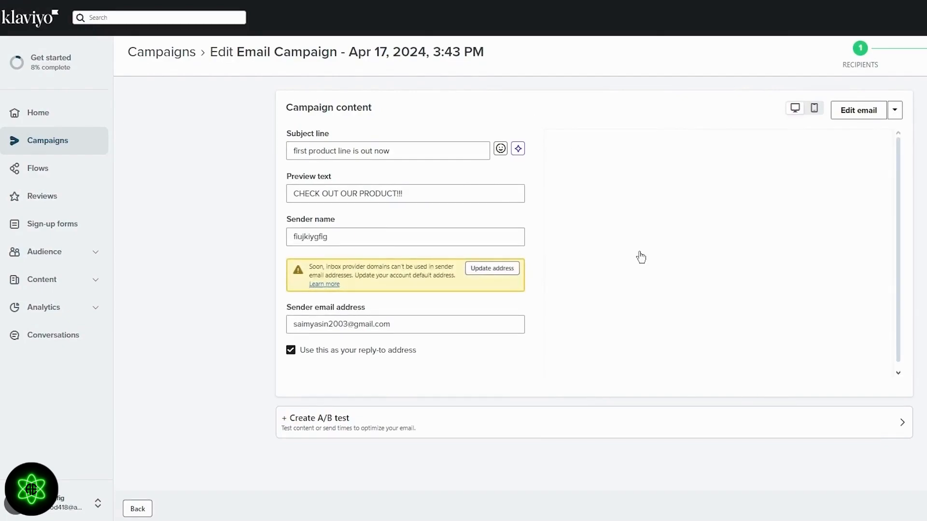
Dismiss the sender Update address prompt and scroll through the Ready to send checklist.
left_click(493, 268)
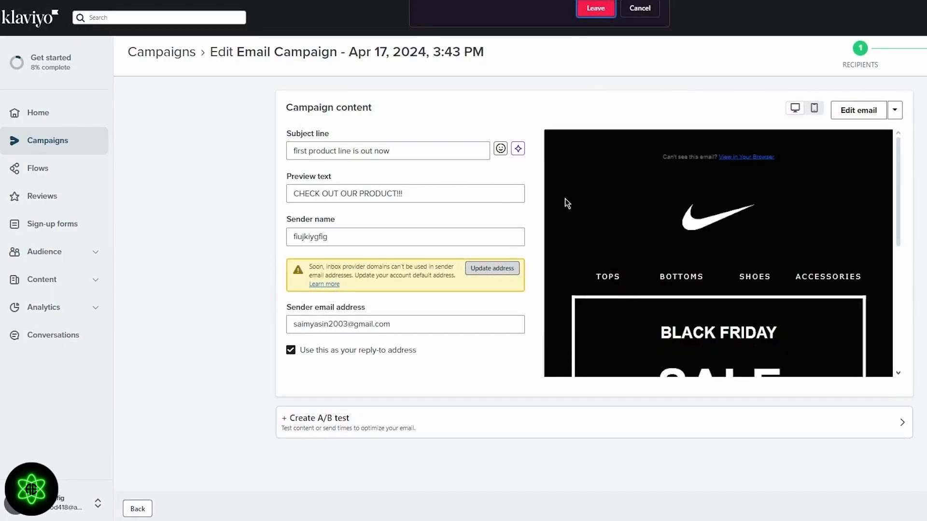
left_click(637, 9)
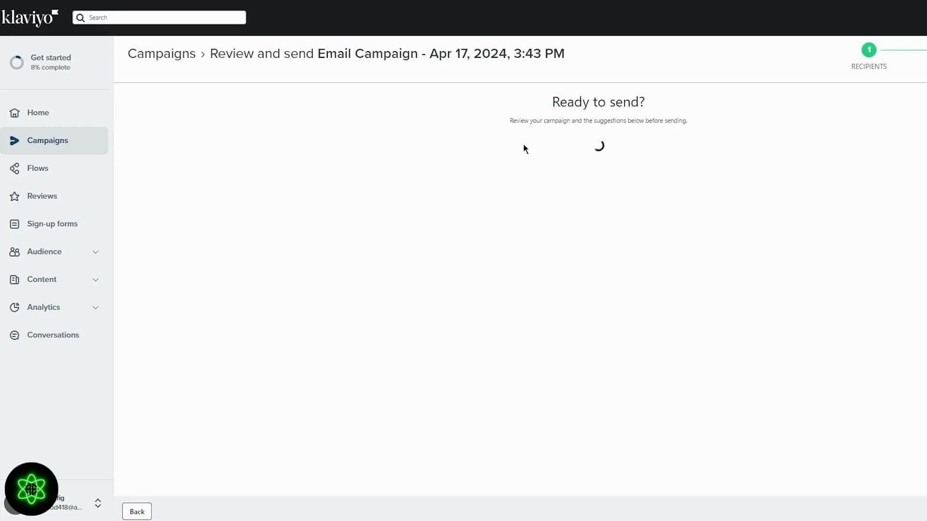
scroll(406, 144, "down", 1)
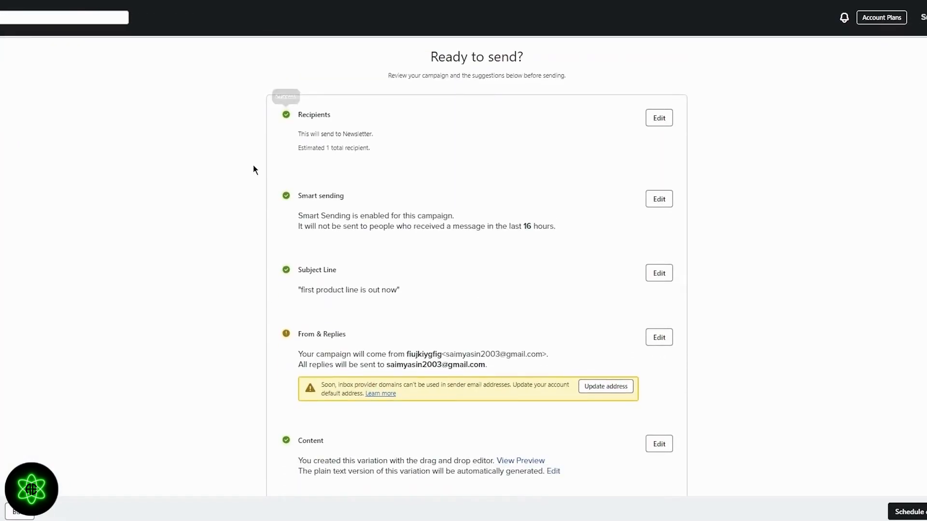
scroll(253, 165, "down", 5)
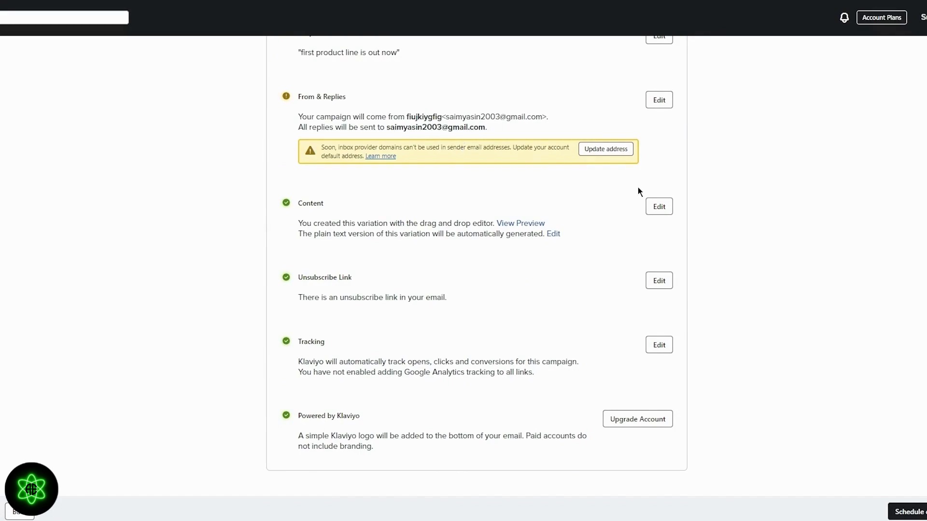
Choose Send now in the Schedule or send dialog and send the campaign immediately.
left_click(908, 511)
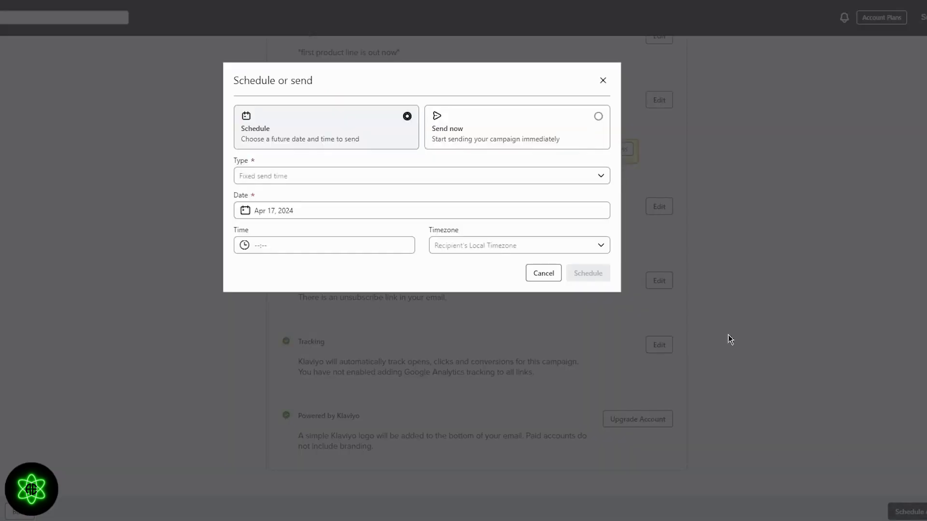
left_click(486, 128)
left_click(407, 139)
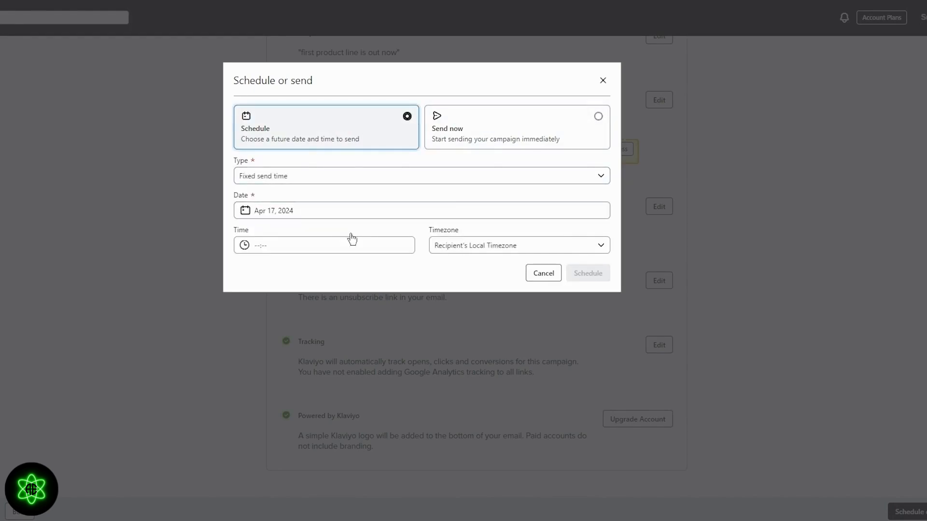
left_click(509, 130)
left_click(570, 170)
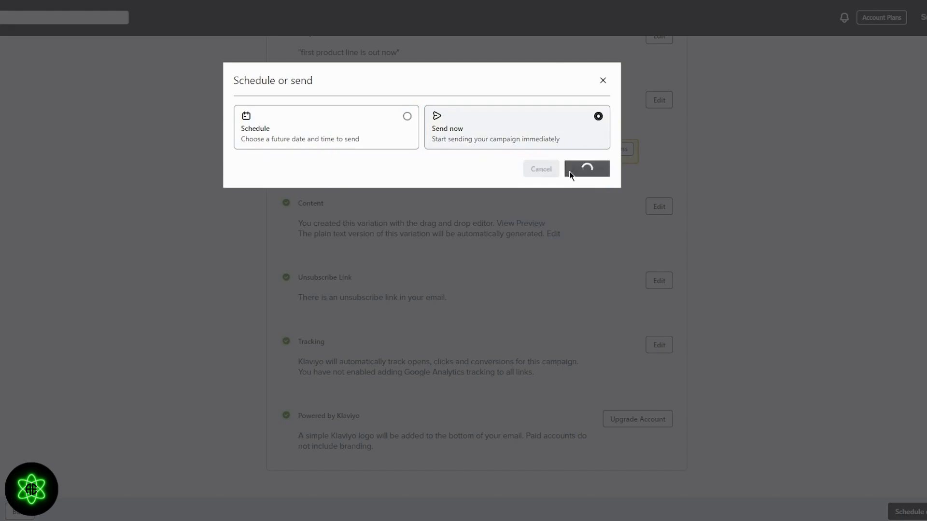